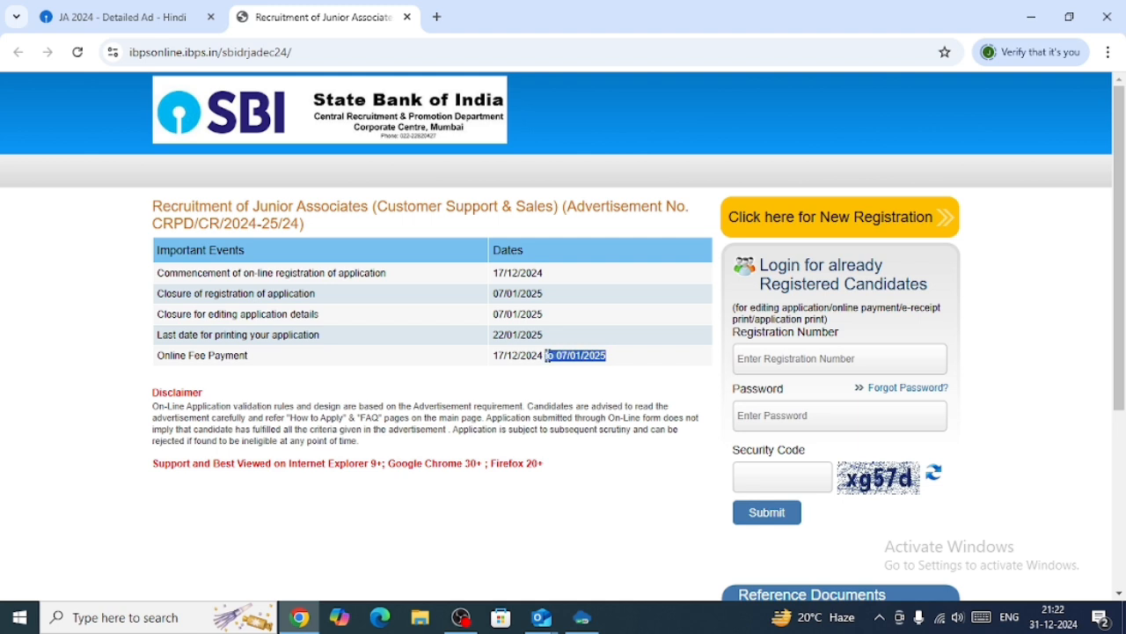
Open the new registration form for the Junior Associates recruitment.
left_click(570, 356)
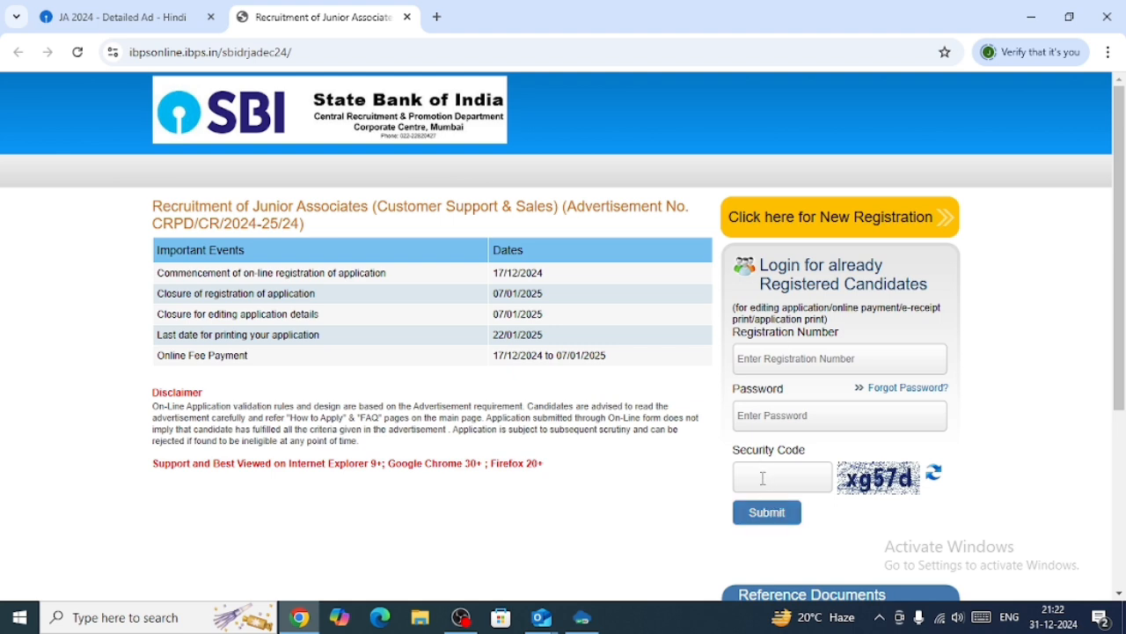
left_click(828, 226)
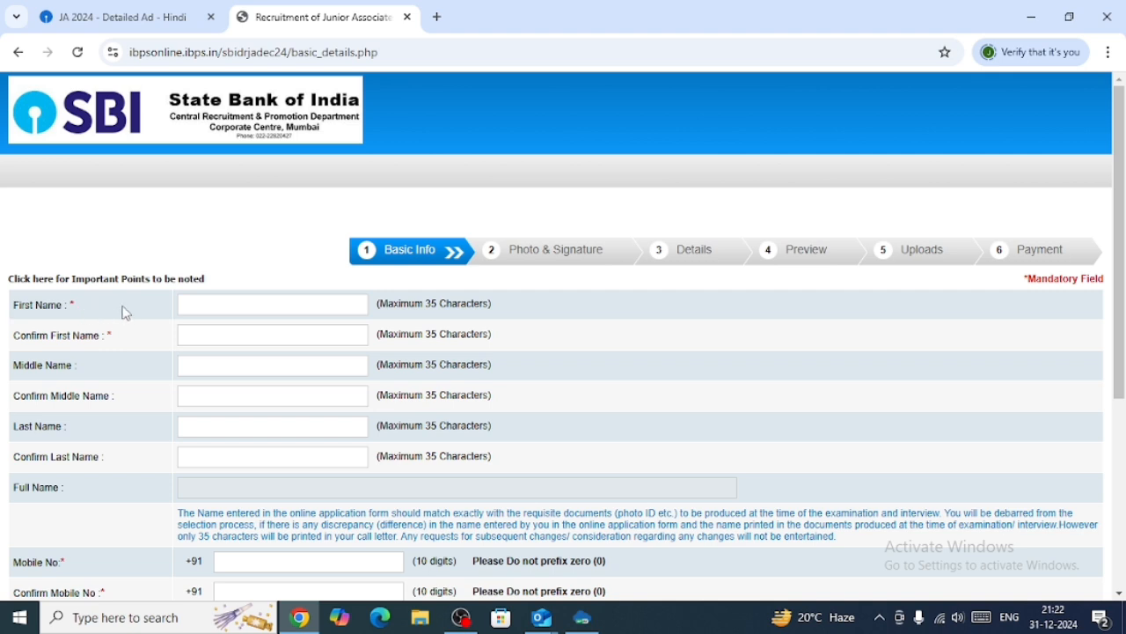
Enter the sample first name abcd and last name def in the name and confirm-name fields.
left_click(213, 309)
left_click(208, 366)
left_click(211, 398)
left_click(211, 429)
left_click(198, 464)
left_click(247, 297)
left_click(251, 335)
left_click(218, 452)
type("abcd")
left_click(223, 340)
type("abcd")
left_click(213, 364)
left_click(212, 398)
left_click(223, 429)
type("def")
left_click(207, 464)
type("def")
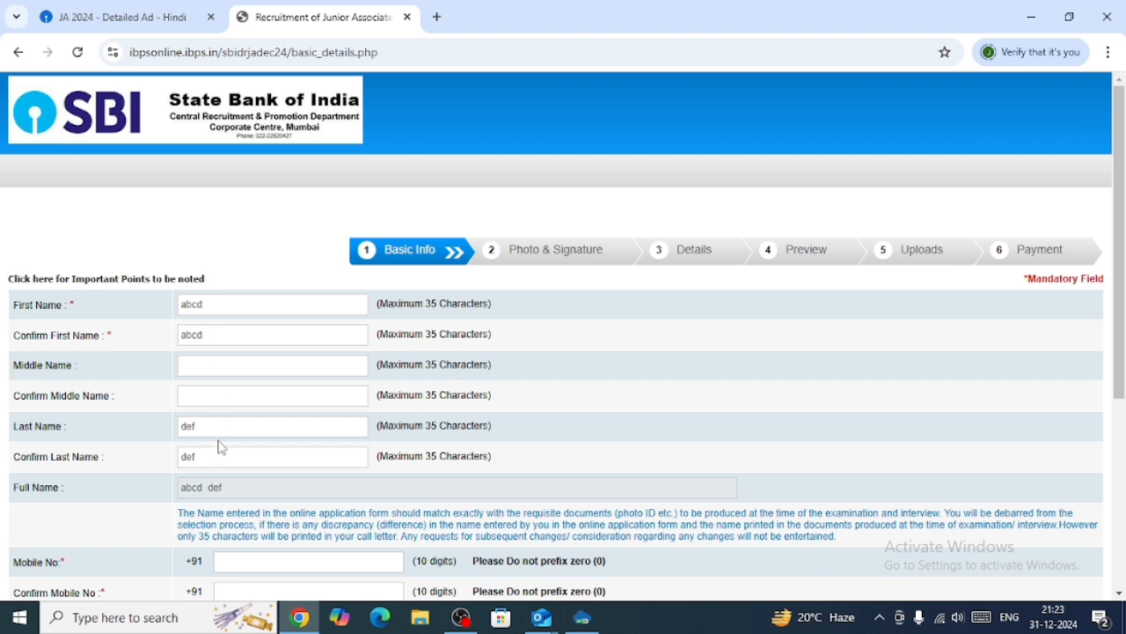
Clear the sample names from the first name, last name and their confirm fields.
left_click_drag(206, 304, 154, 314)
left_click(208, 332)
key("BackSpace")
key("BackSpace")
key("BackSpace")
key("BackSpace")
left_click(216, 304)
key("BackSpace")
key("BackSpace")
key("BackSpace")
key("BackSpace")
left_click(241, 429)
key("BackSpace")
key("BackSpace")
key("BackSpace")
left_click(242, 458)
key("BackSpace")
key("BackSpace")
key("BackSpace")
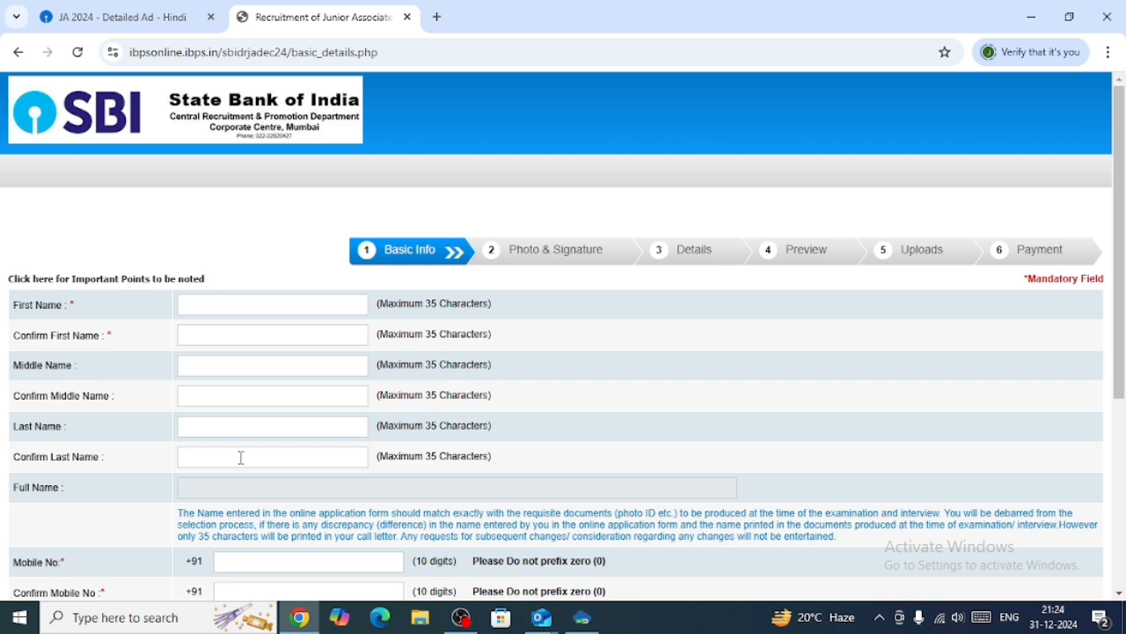
scroll(359, 447, "down", 2)
left_click(257, 403)
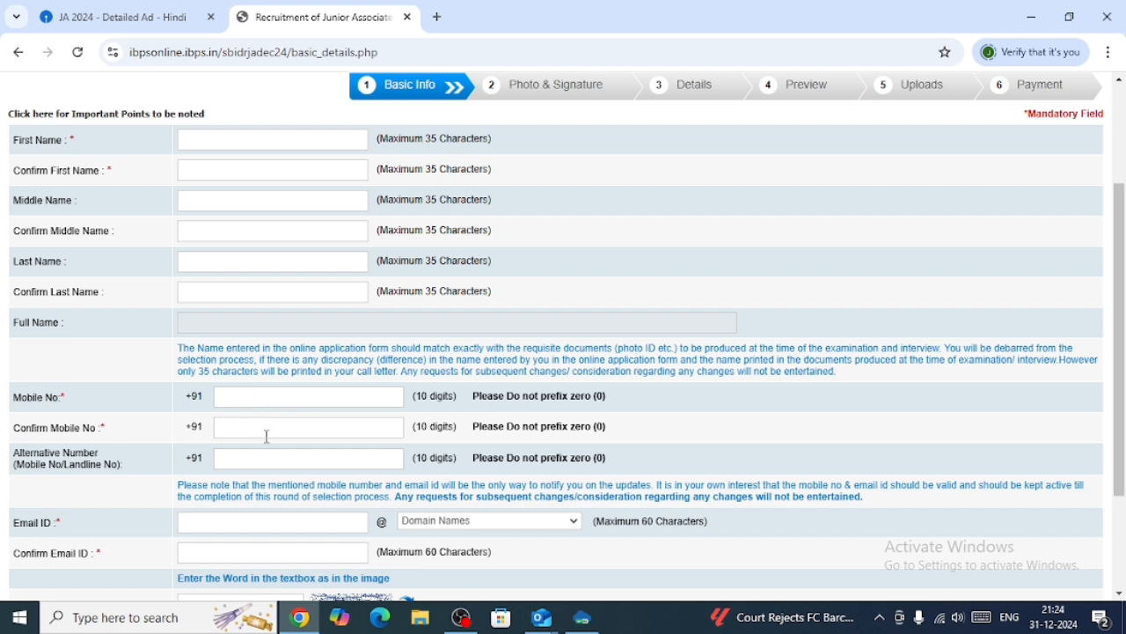
left_click(267, 431)
scroll(14, 488, "down", 1)
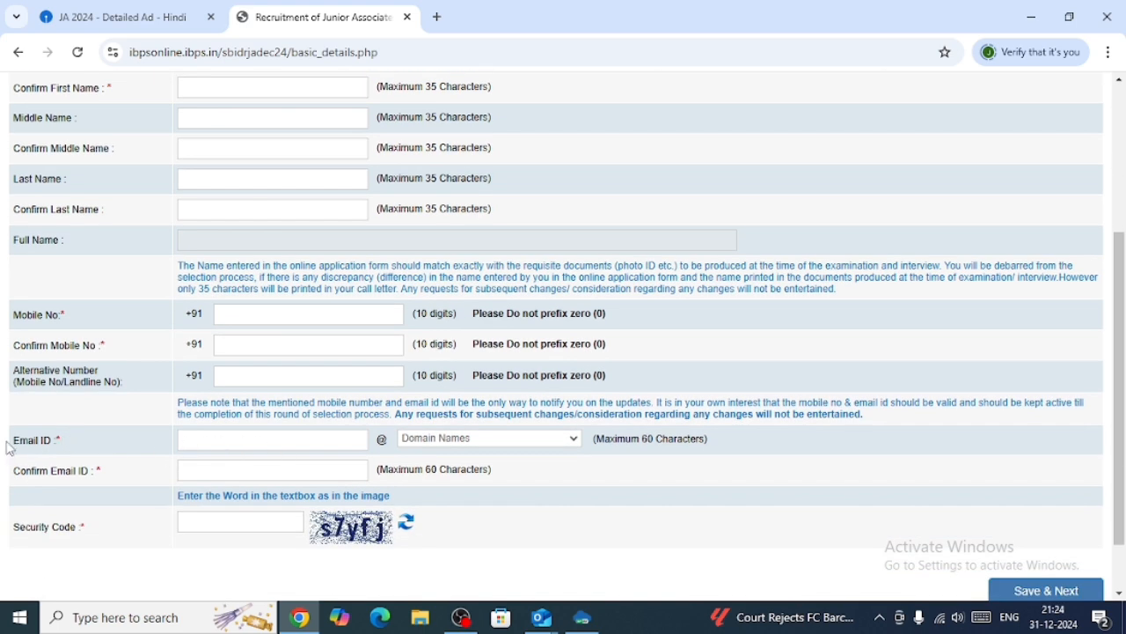
Enter abcd as the email ID and choose gmail.com as its domain.
left_click(223, 448)
type("abcd")
left_click(517, 443)
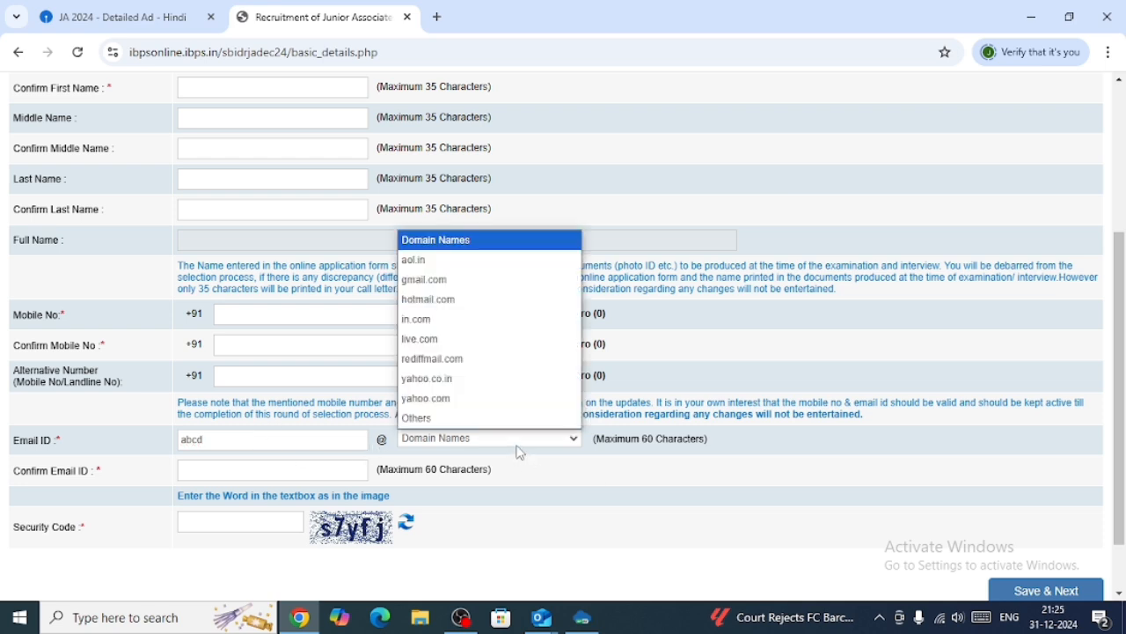
left_click(431, 282)
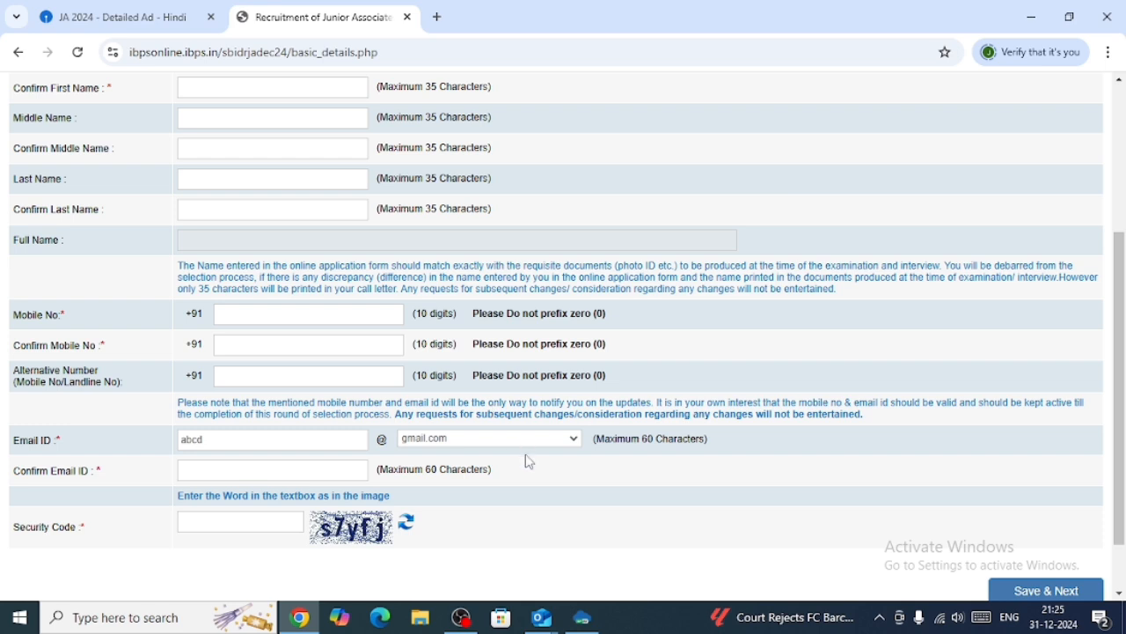
Enter abcdgmail.com in the confirm email ID field.
left_click(327, 466)
type("abcd")
key("XF86AudioLowerVolume")
type("gm")
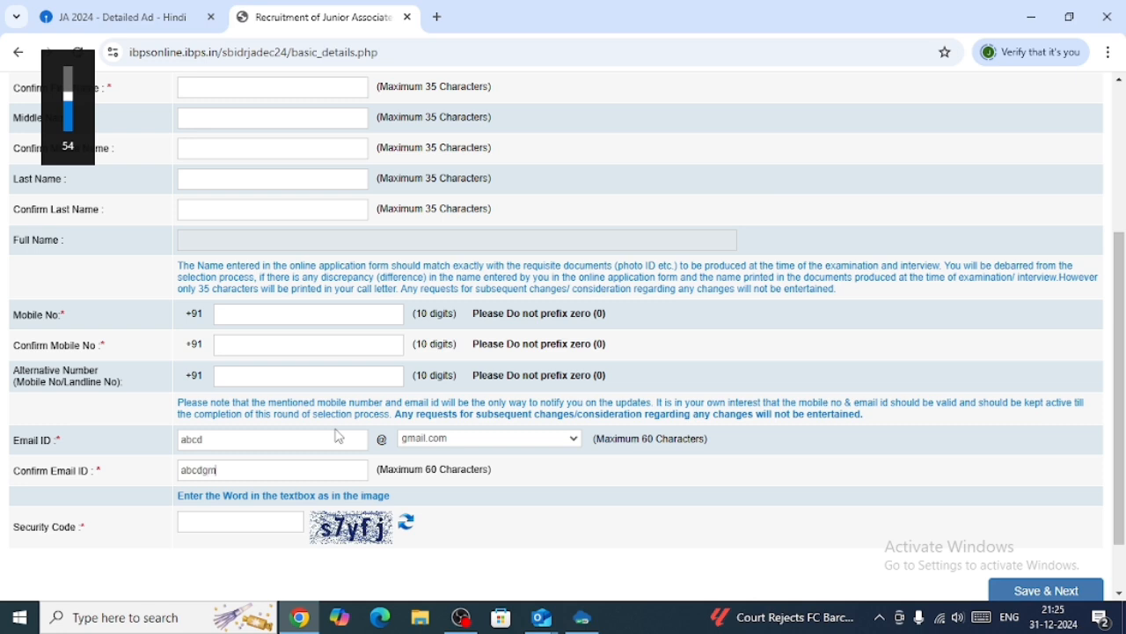
type("ail.c")
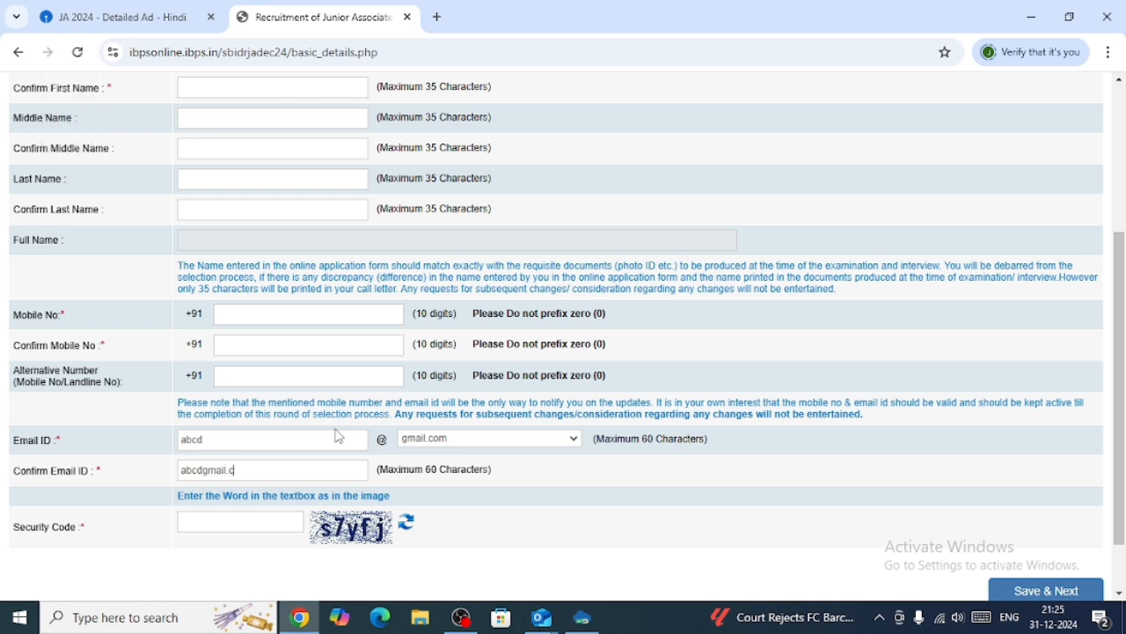
type("om")
Clear the text from the confirm email ID and email ID fields.
key("BackSpace")
key("BackSpace")
key("BackSpace")
key("BackSpace")
key("BackSpace")
key("BackSpace")
key("BackSpace")
key("BackSpace")
key("BackSpace")
key("BackSpace")
key("BackSpace")
key("BackSpace")
key("BackSpace")
left_click(338, 444)
key("BackSpace")
key("BackSpace")
key("BackSpace")
key("BackSpace")
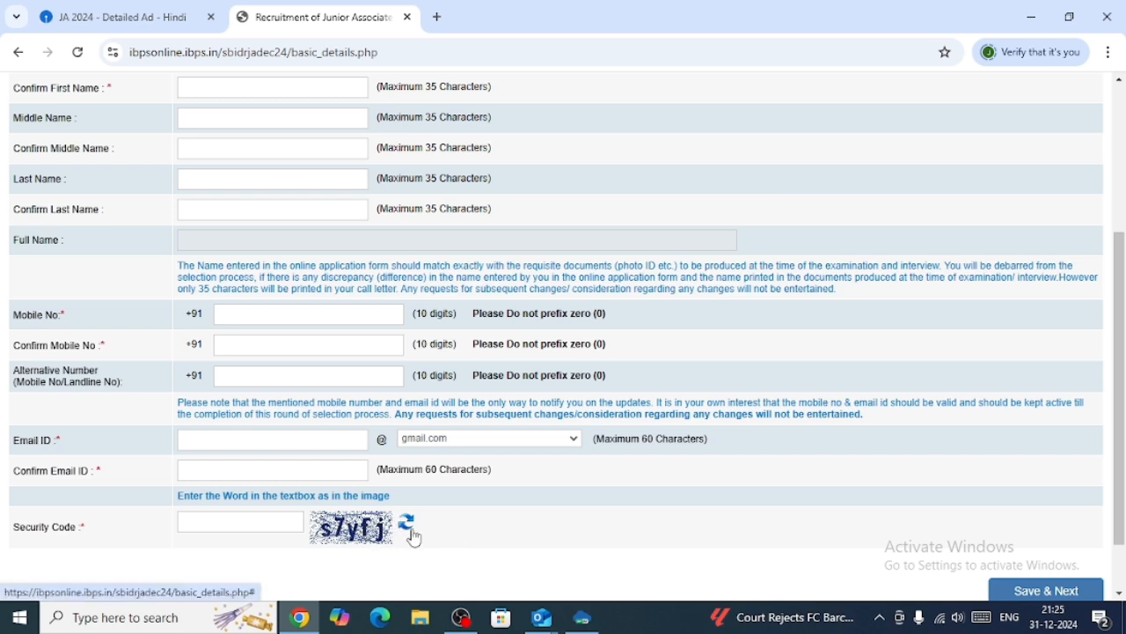
left_click(246, 526)
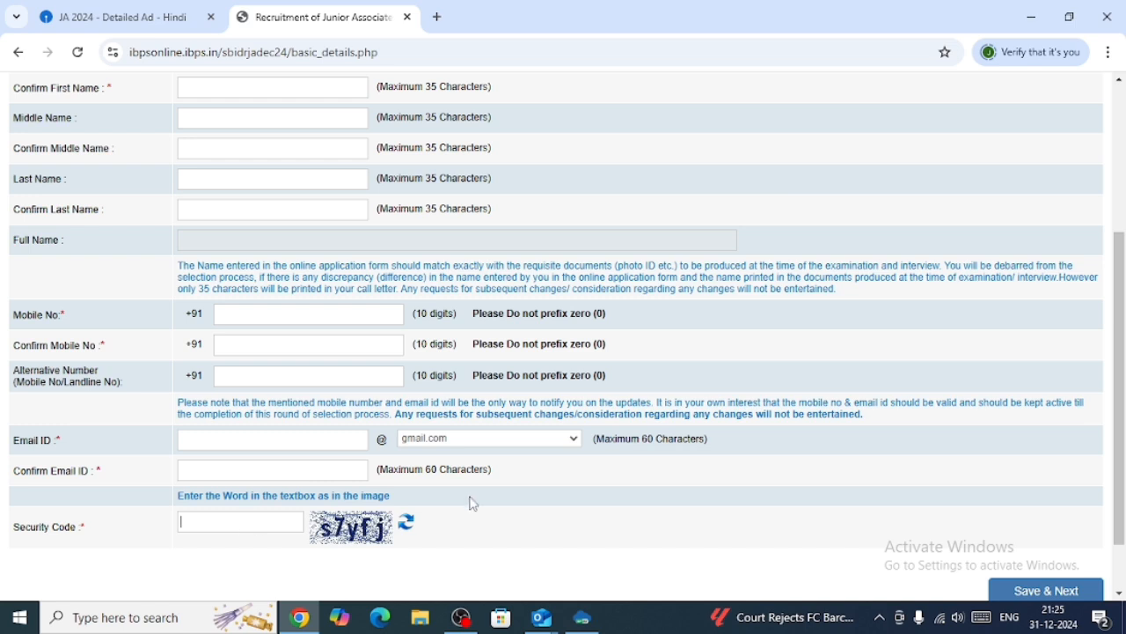
scroll(474, 503, "down", 1)
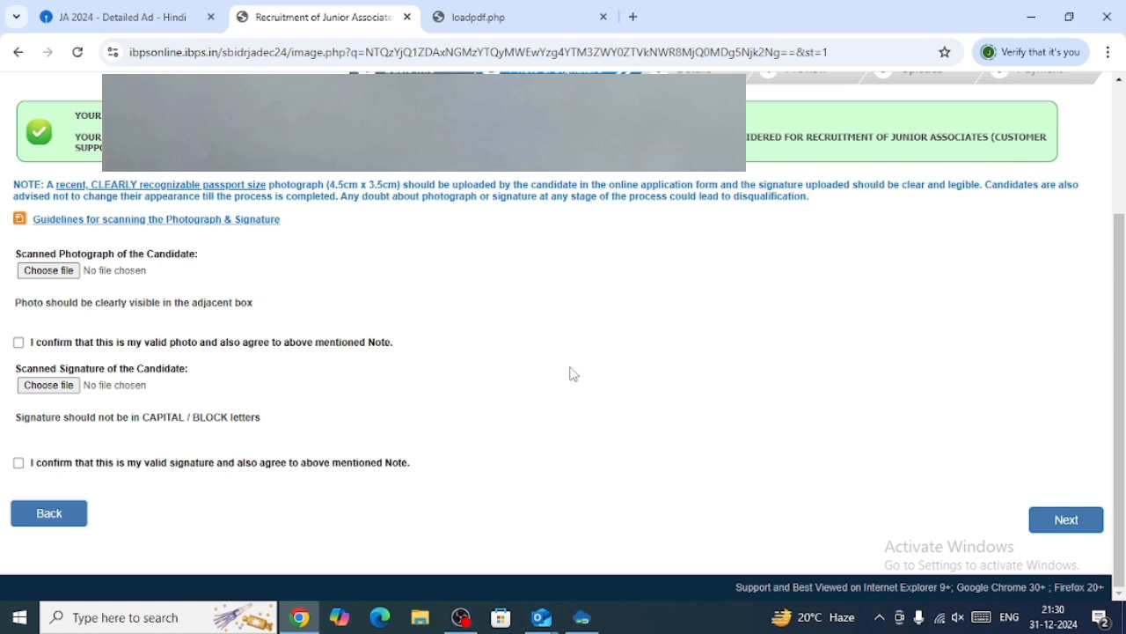
scroll(573, 375, "up", 1)
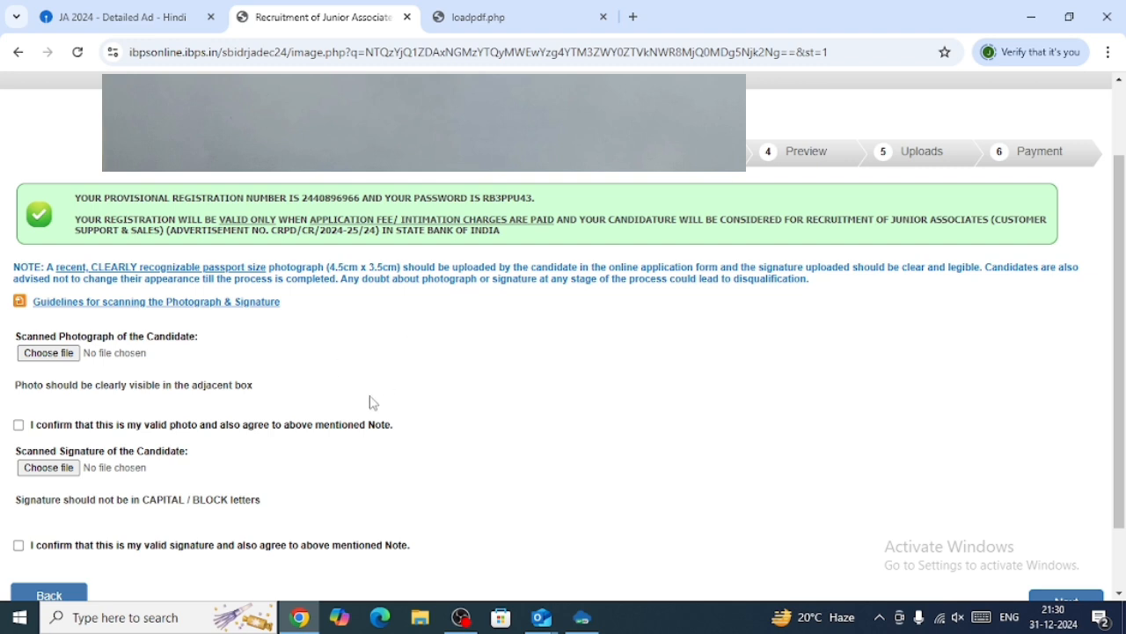
scroll(373, 403, "down", 1)
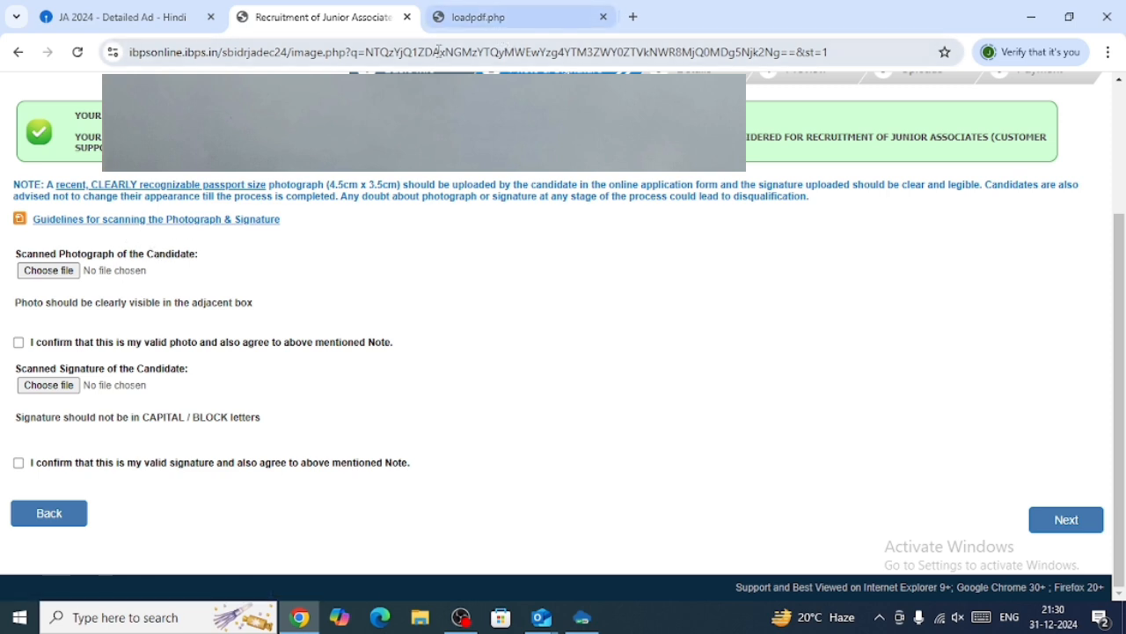
Review the photograph and signature size and file requirements in the guidelines document tab.
left_click(488, 17)
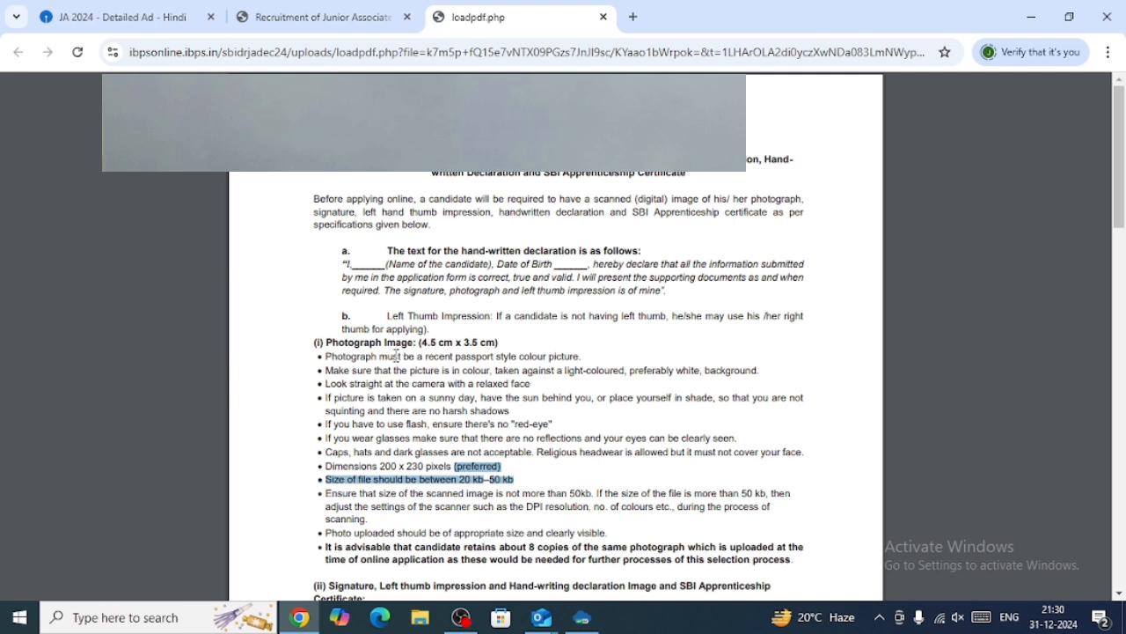
mouse_move(543, 493)
left_mouse_down()
mouse_move(476, 479)
mouse_move(552, 482)
left_mouse_up()
left_click(539, 459)
scroll(535, 465, "down", 2)
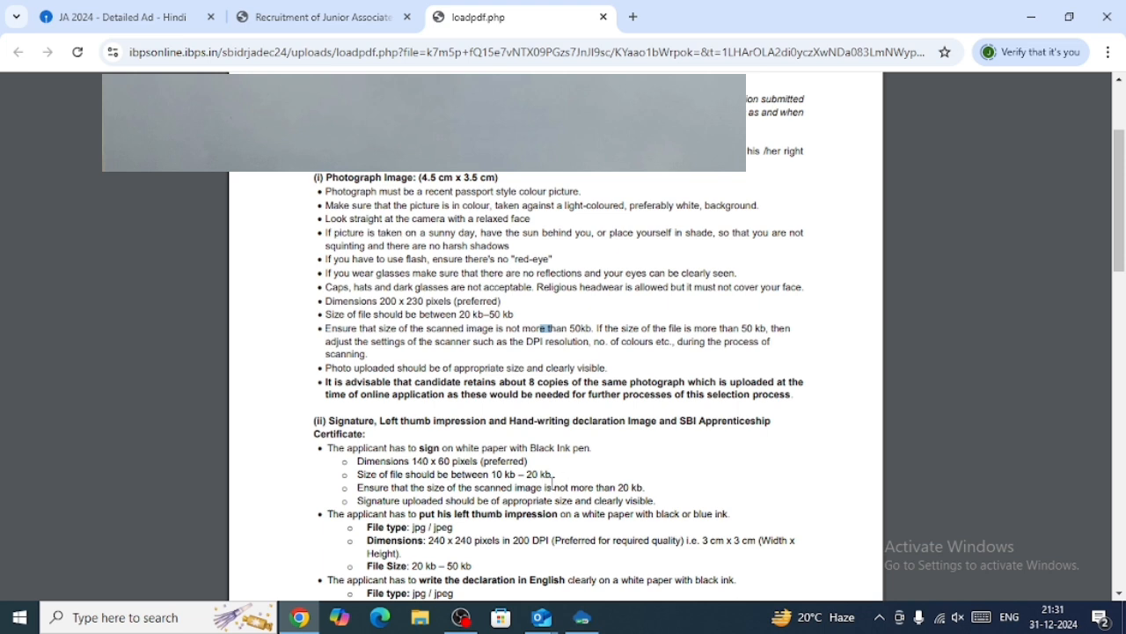
left_click_drag(553, 474, 515, 474)
left_click(573, 477)
scroll(574, 476, "down", 1)
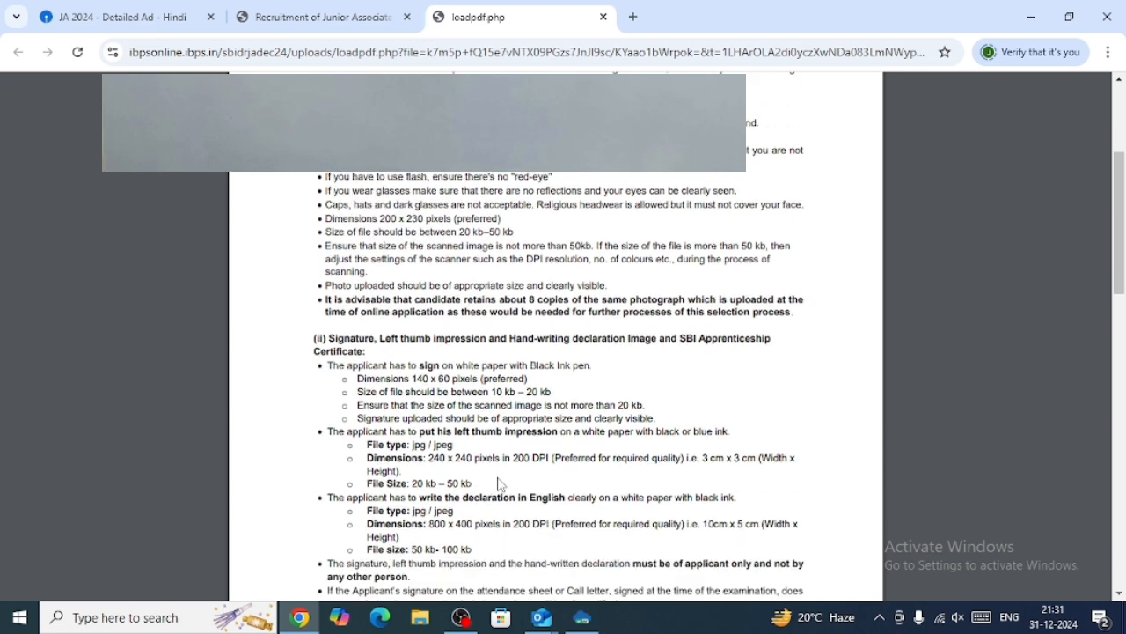
left_click_drag(567, 405, 516, 405)
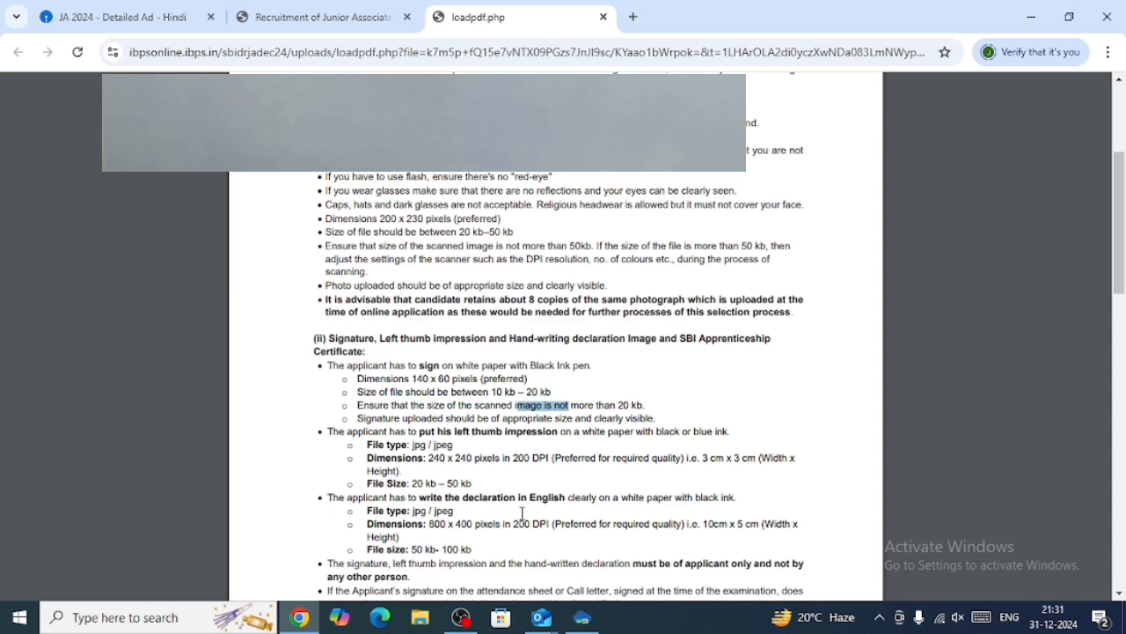
scroll(497, 518, "down", 1)
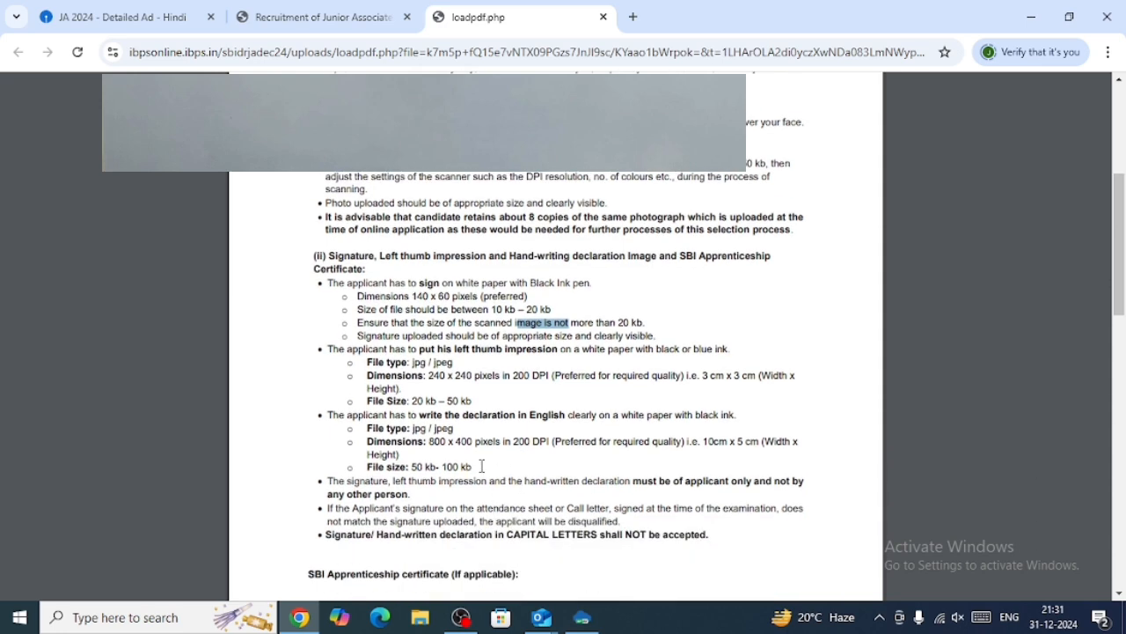
left_click_drag(474, 467, 439, 466)
scroll(467, 446, "up", 4)
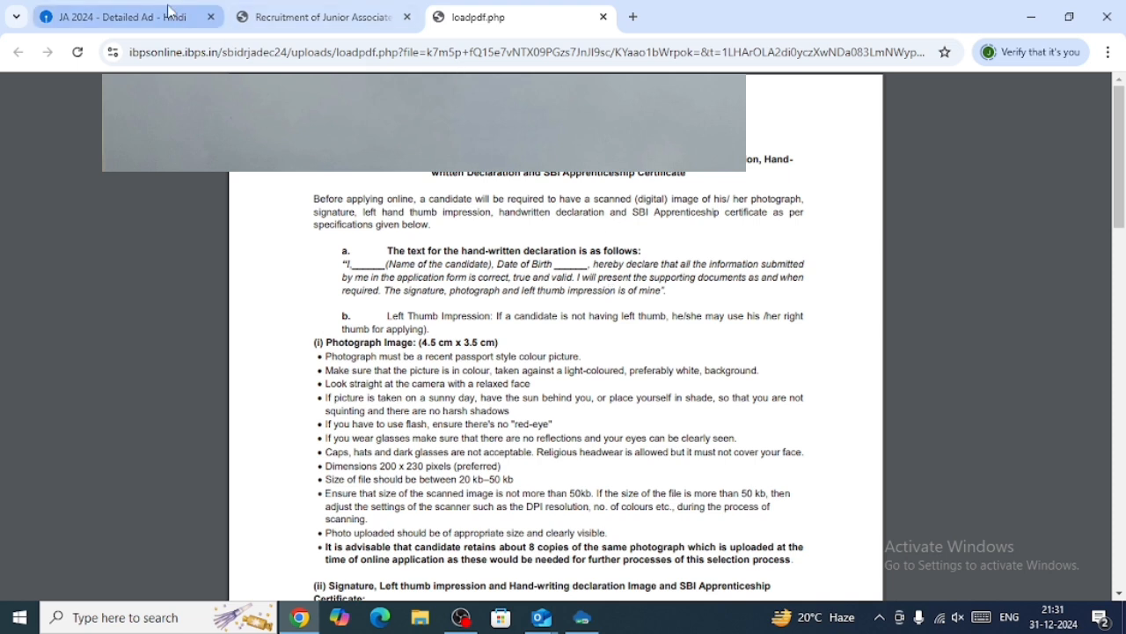
Tick both photo and signature confirmation boxes and proceed to the Details step.
left_click(322, 17)
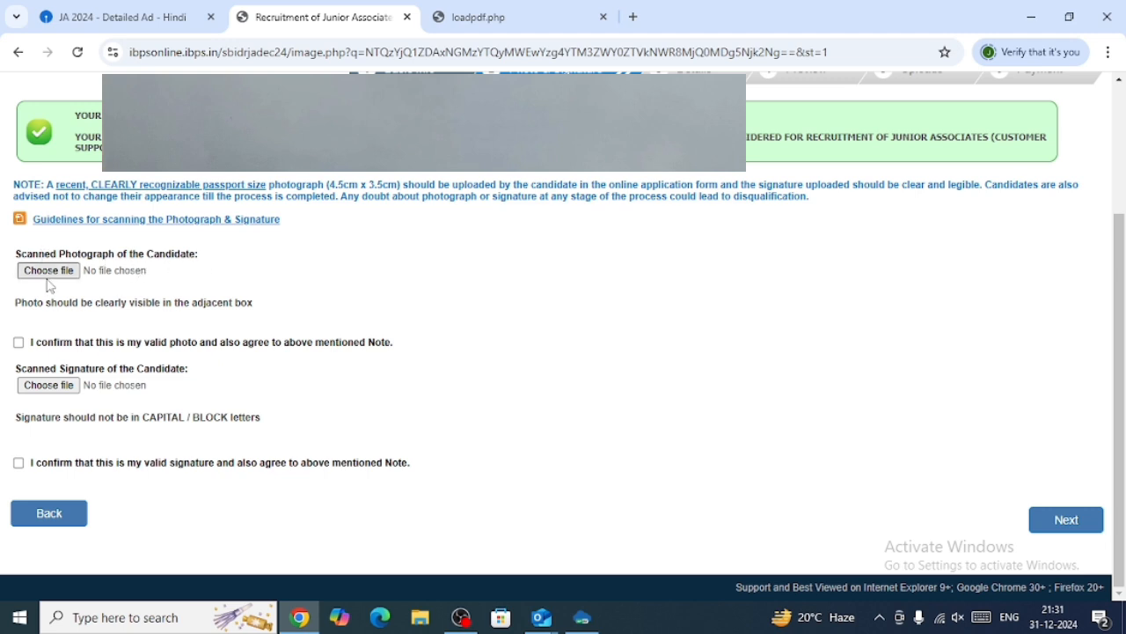
left_click(21, 344)
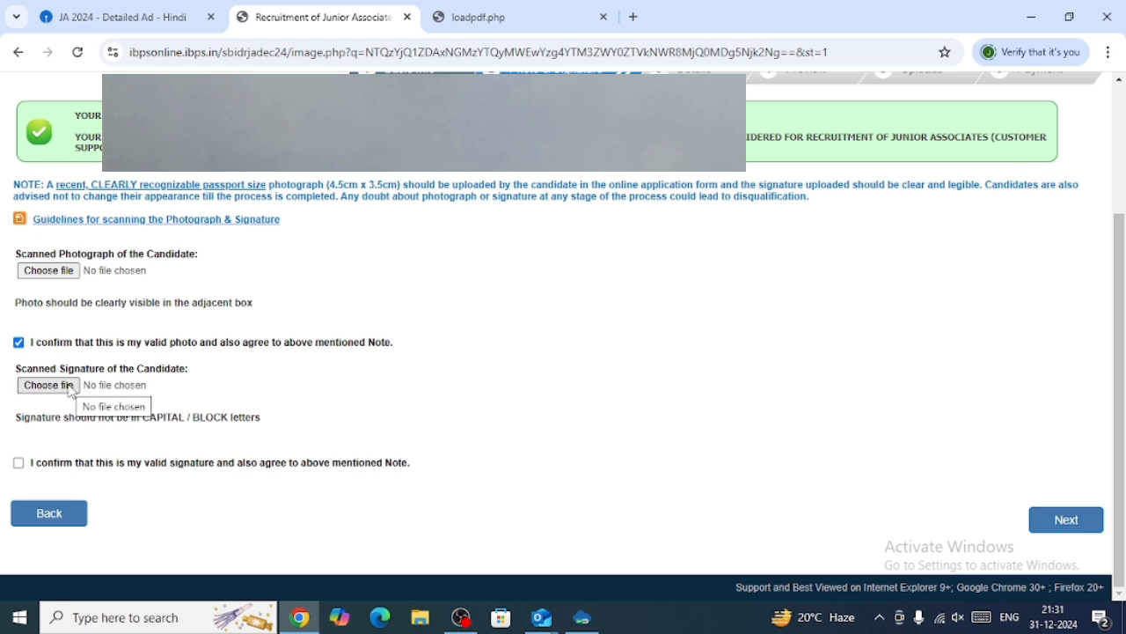
left_click(18, 464)
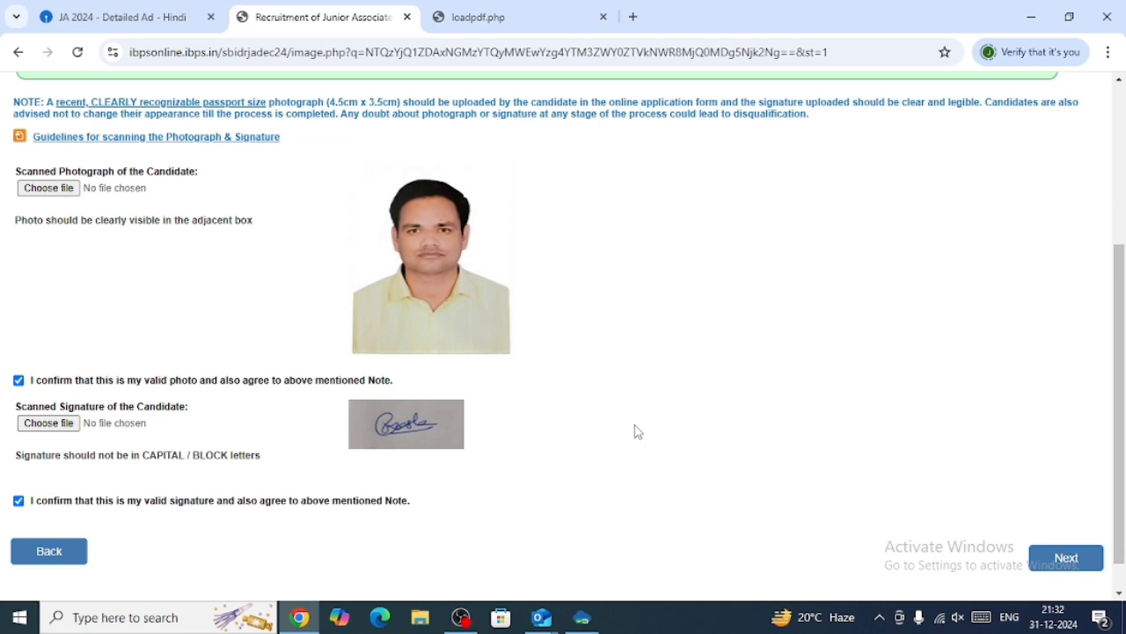
left_click(1056, 558)
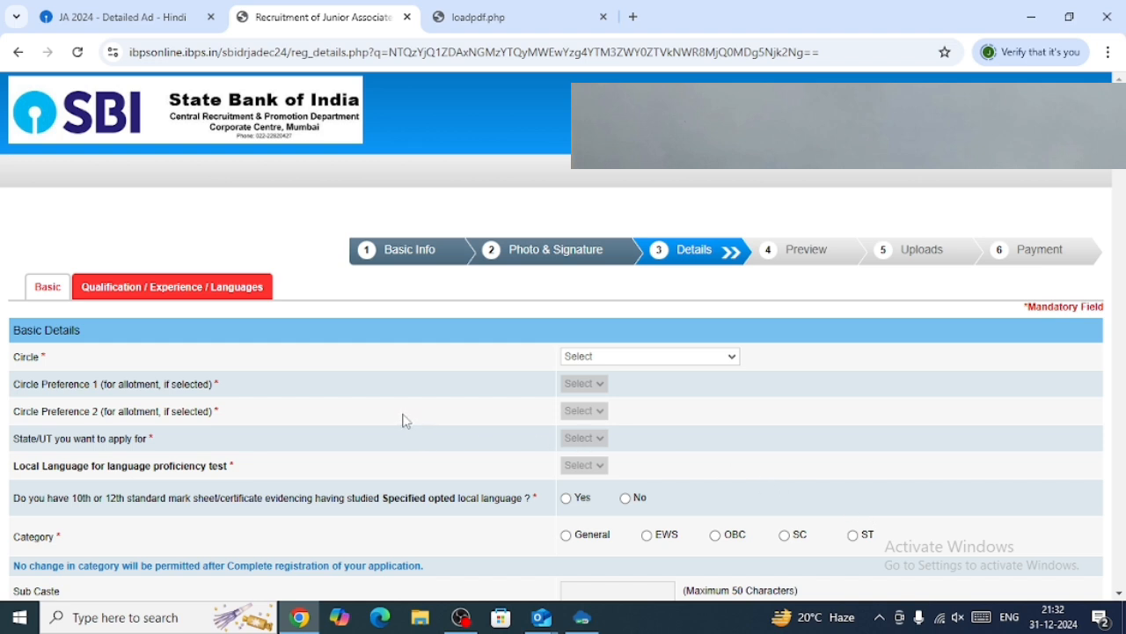
Select CHENNAI as the circle.
left_click(601, 357)
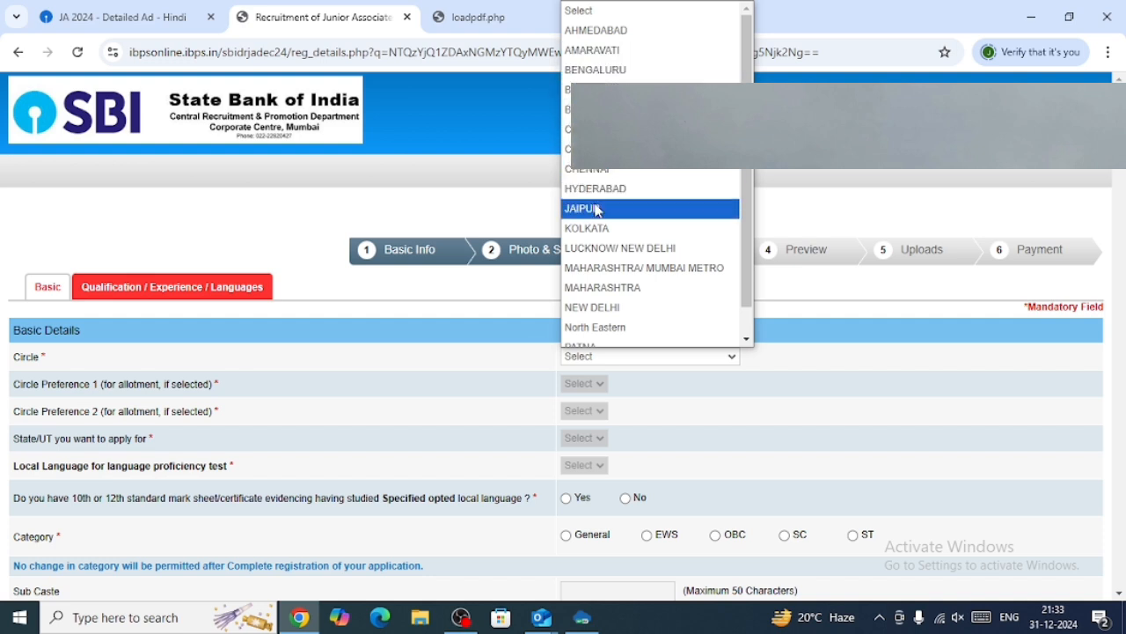
scroll(596, 209, "down", 1)
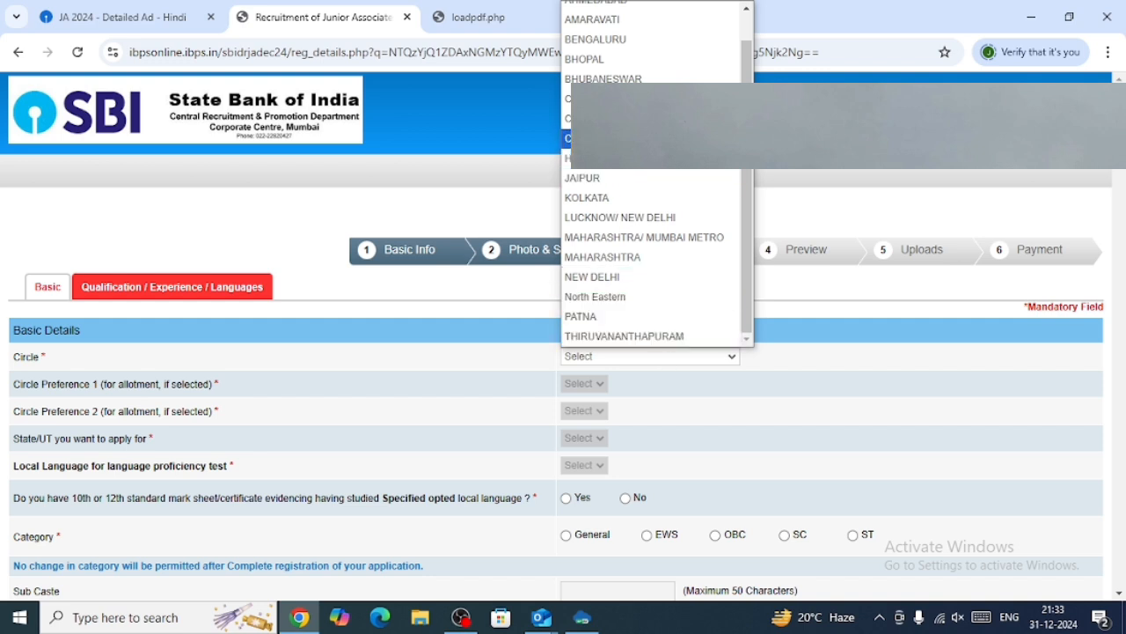
left_click(567, 138)
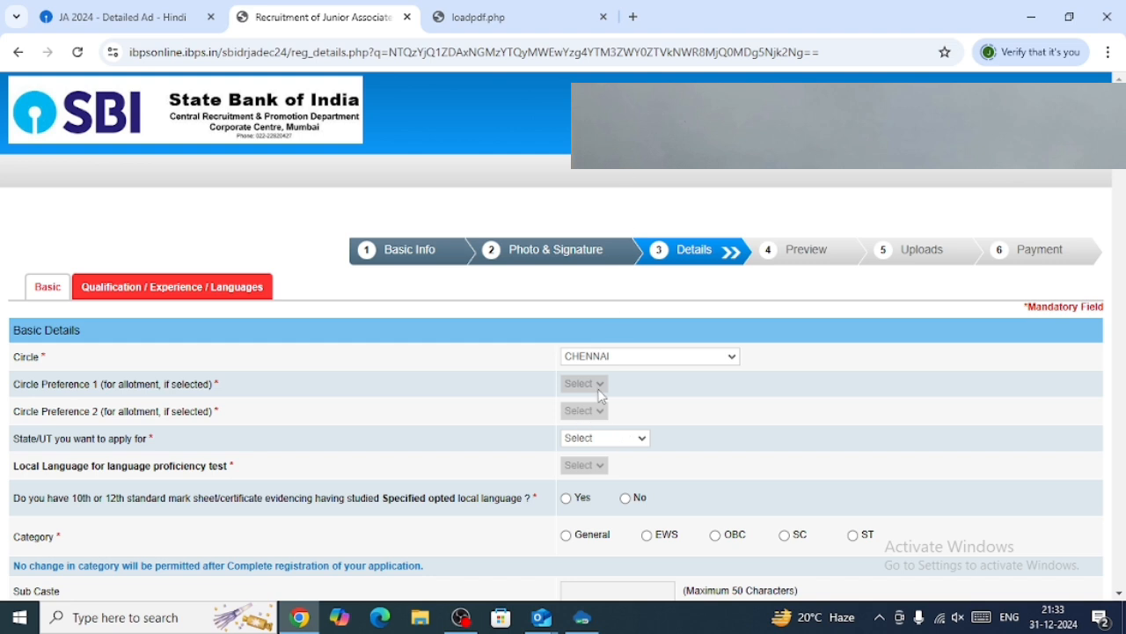
Set the state/UT to TAMILNADU and the local language to Tamil.
left_click(603, 438)
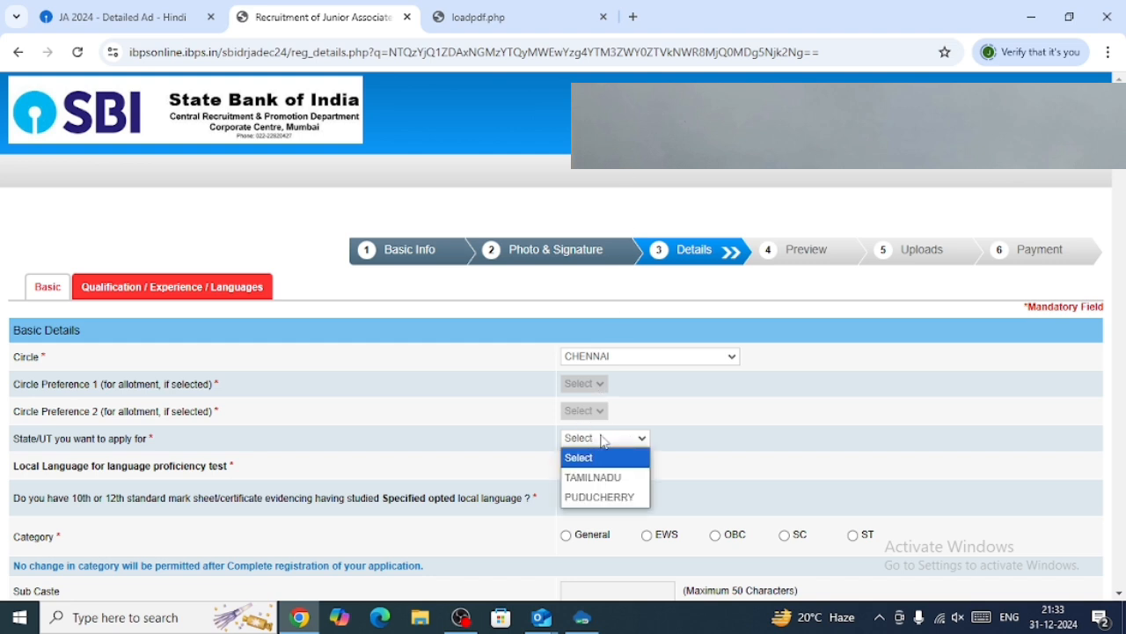
left_click(604, 484)
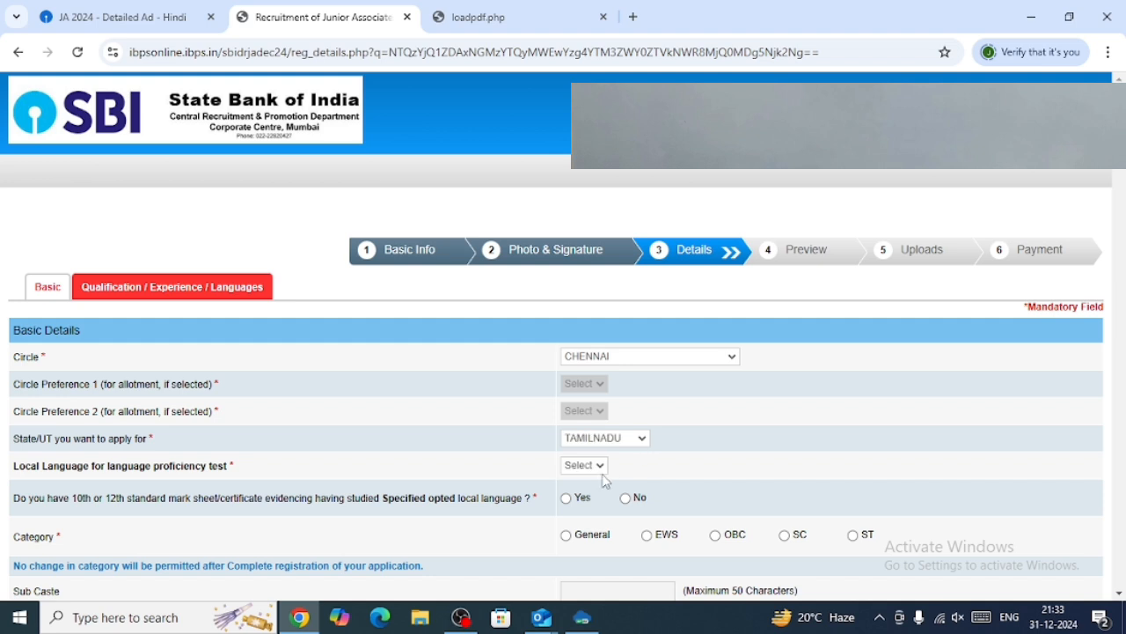
left_click(584, 465)
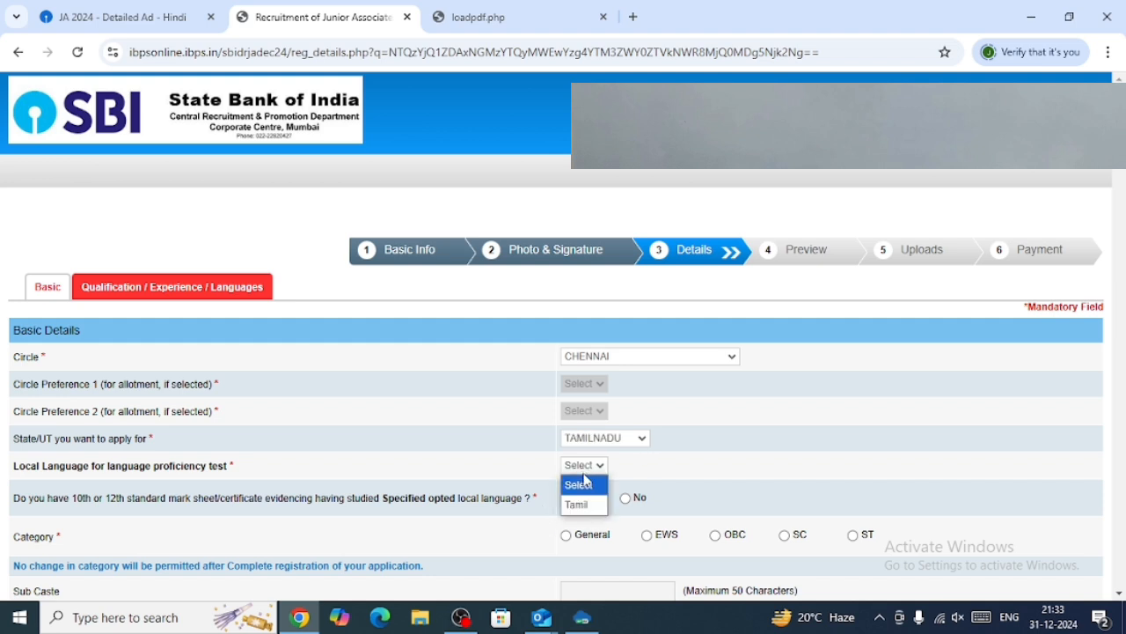
left_click(581, 502)
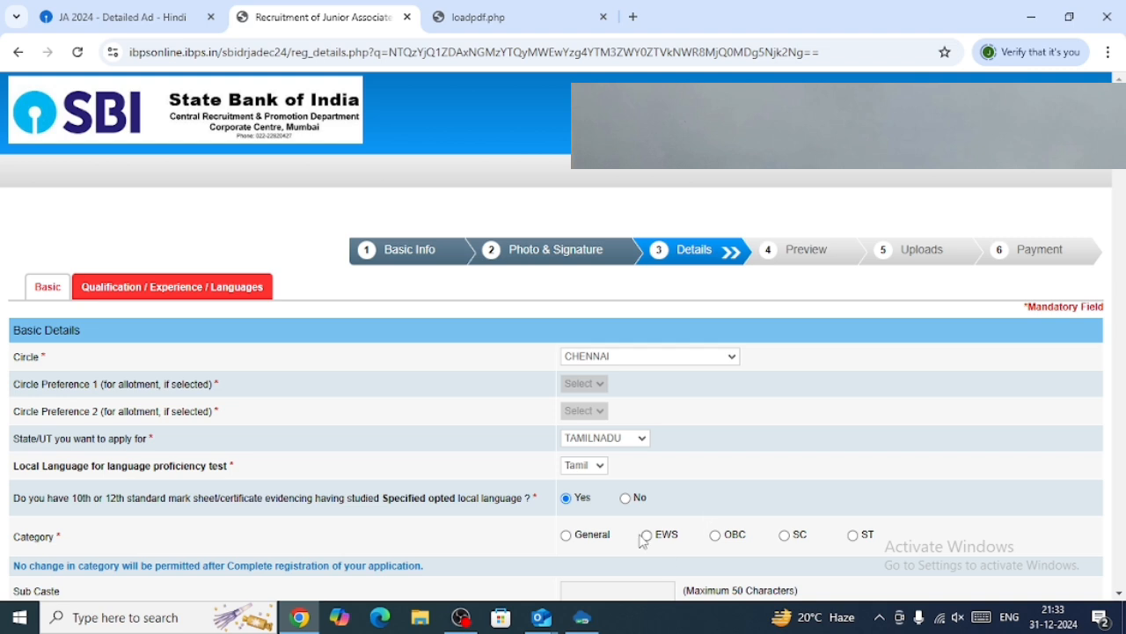
Choose General as the category and acknowledge the category notice.
scroll(643, 541, "down", 1)
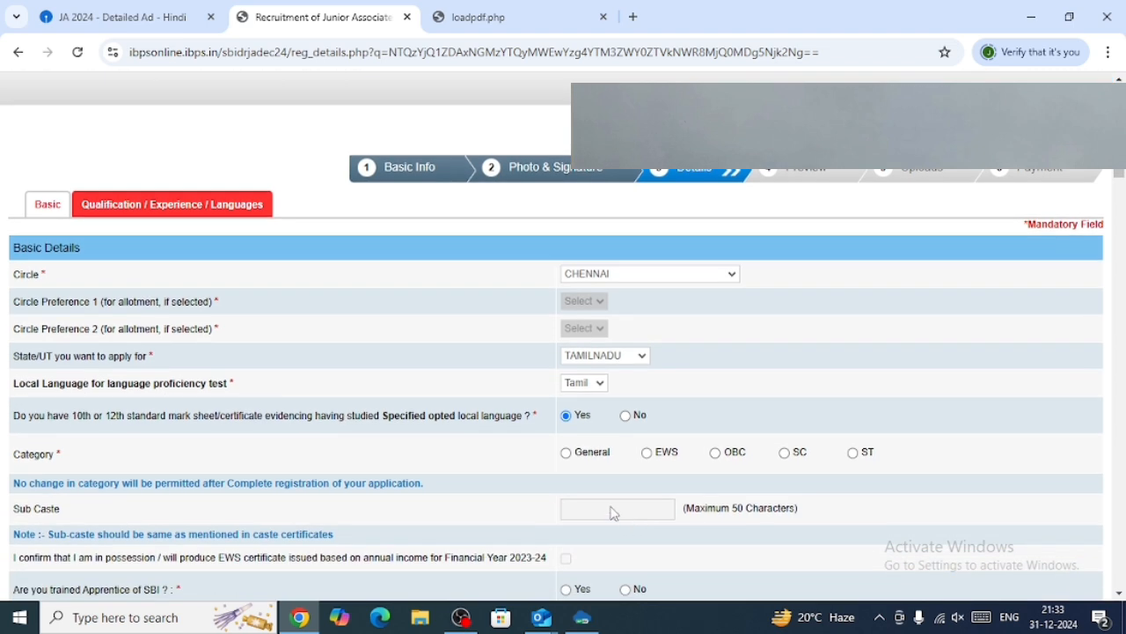
left_click(566, 453)
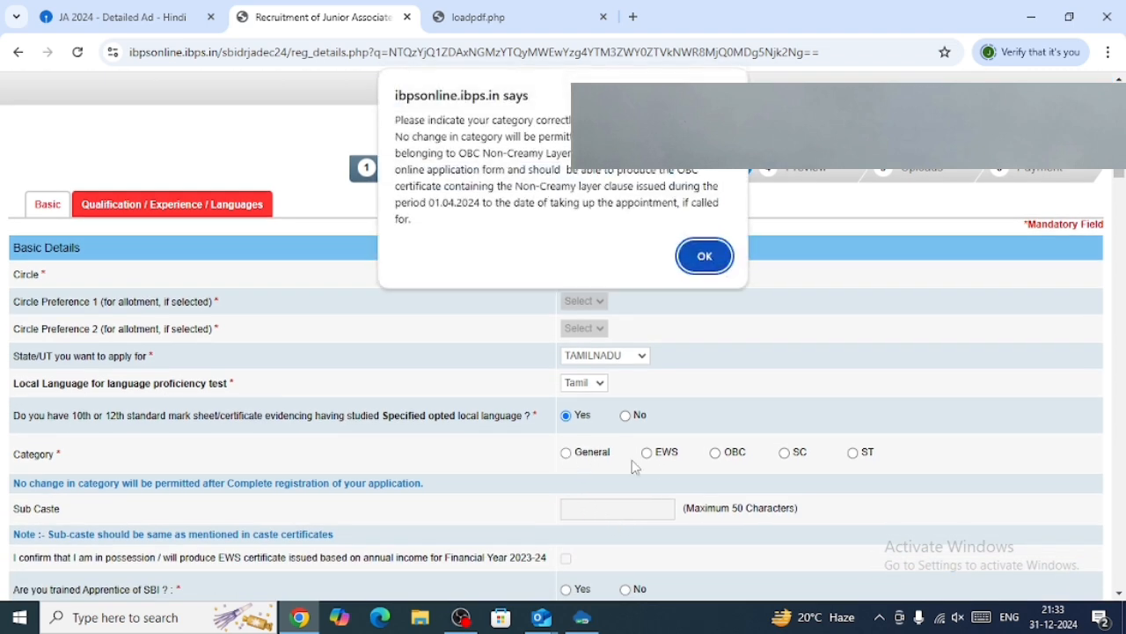
left_click(710, 259)
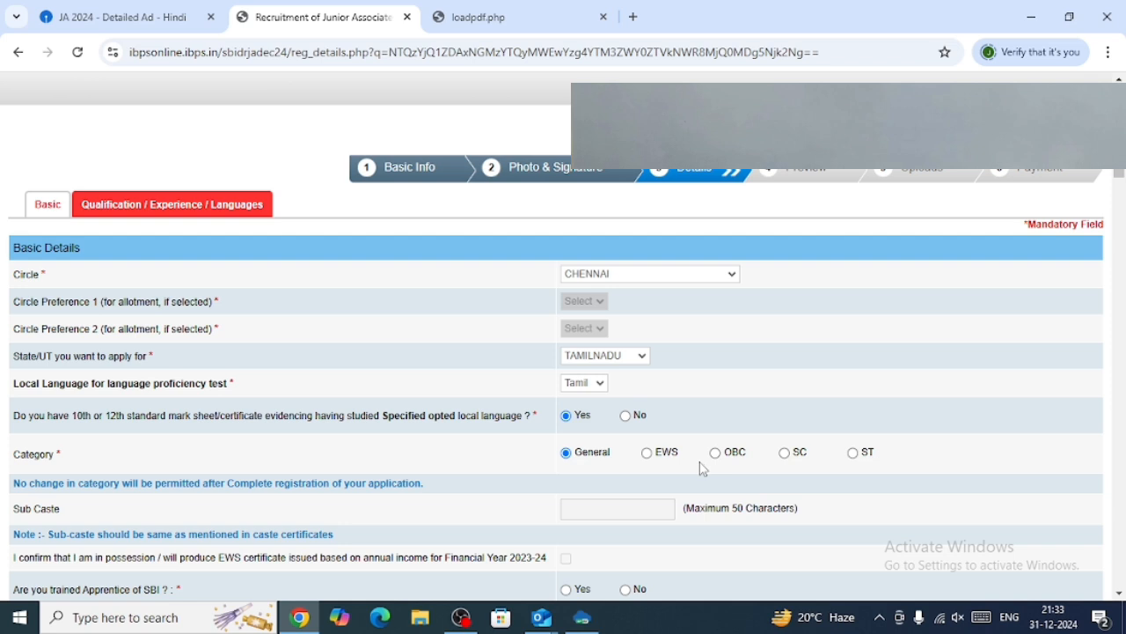
scroll(735, 451, "down", 1)
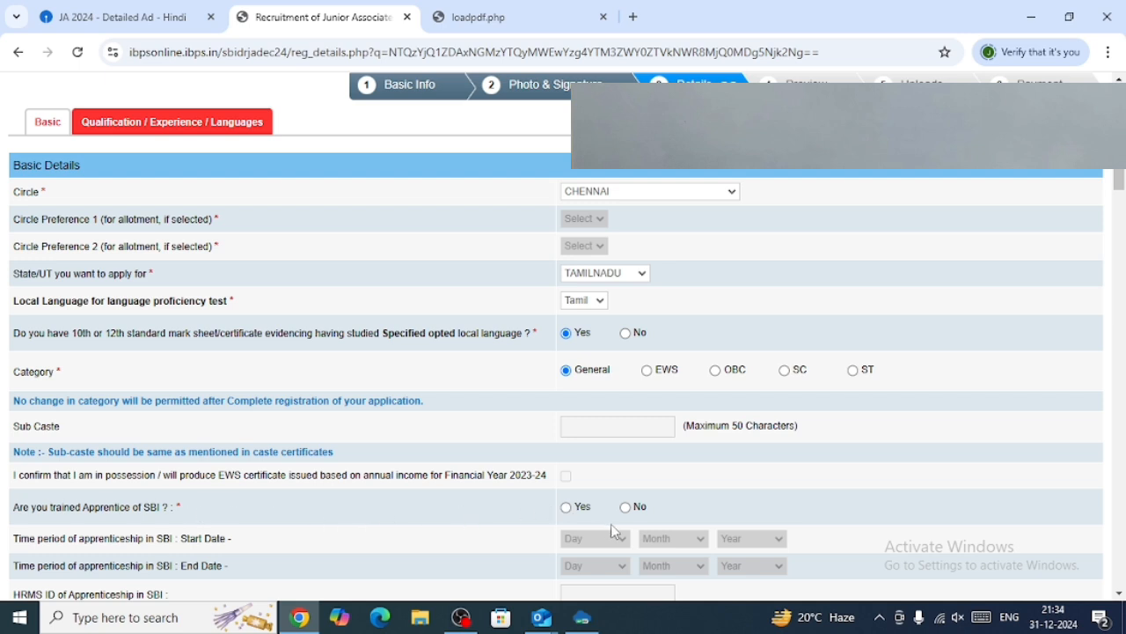
Select Hindu as the religion.
scroll(613, 531, "down", 1)
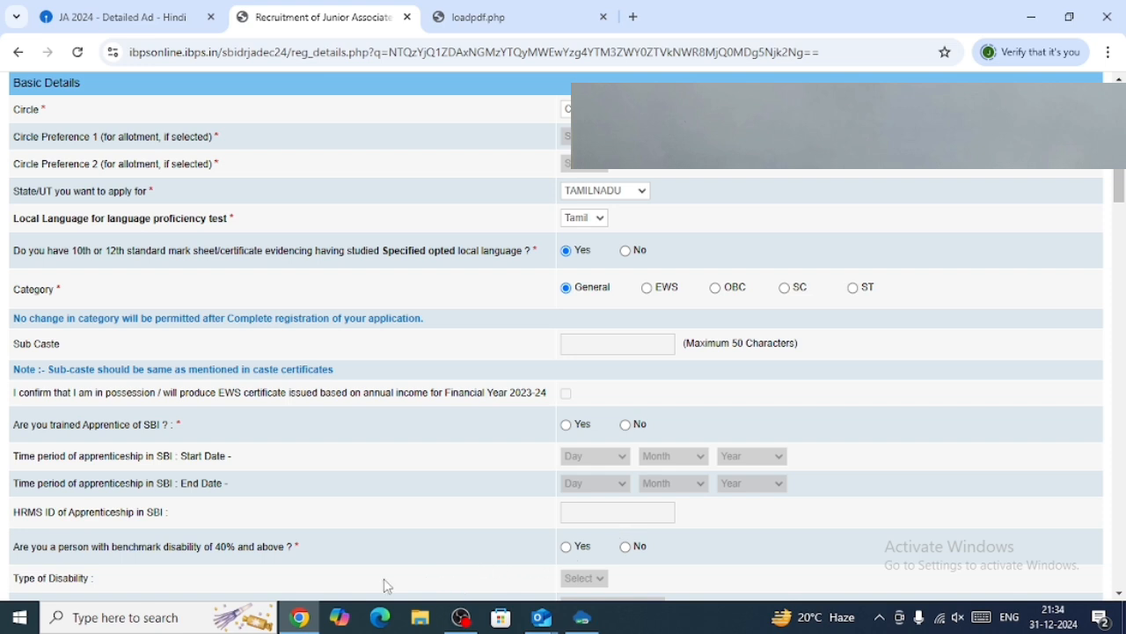
scroll(478, 554, "down", 1)
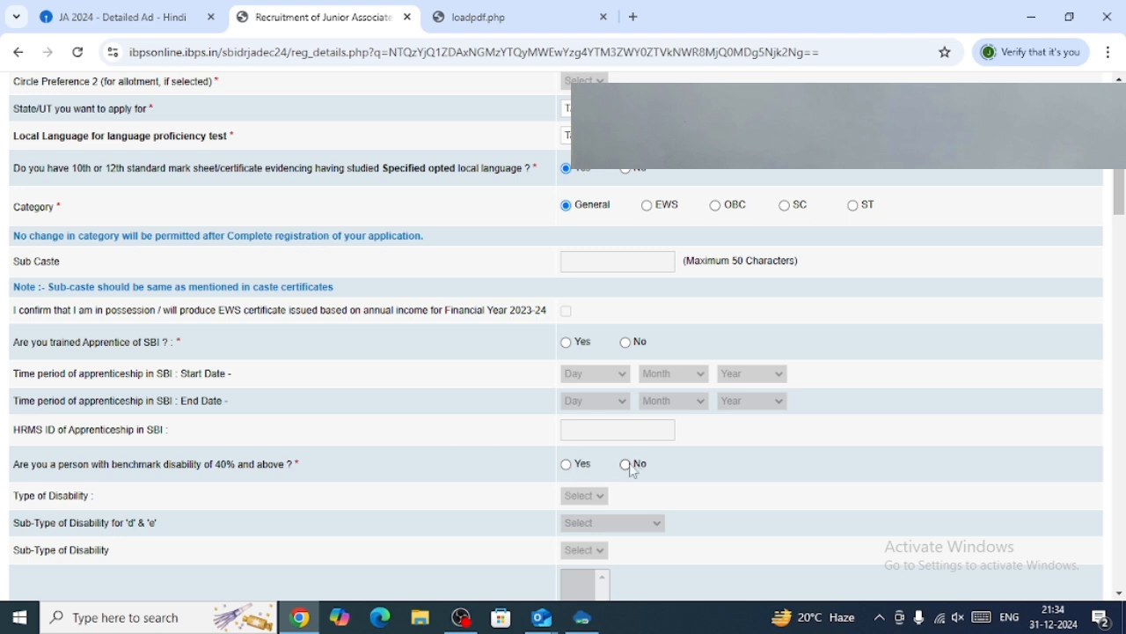
scroll(632, 466, "down", 1)
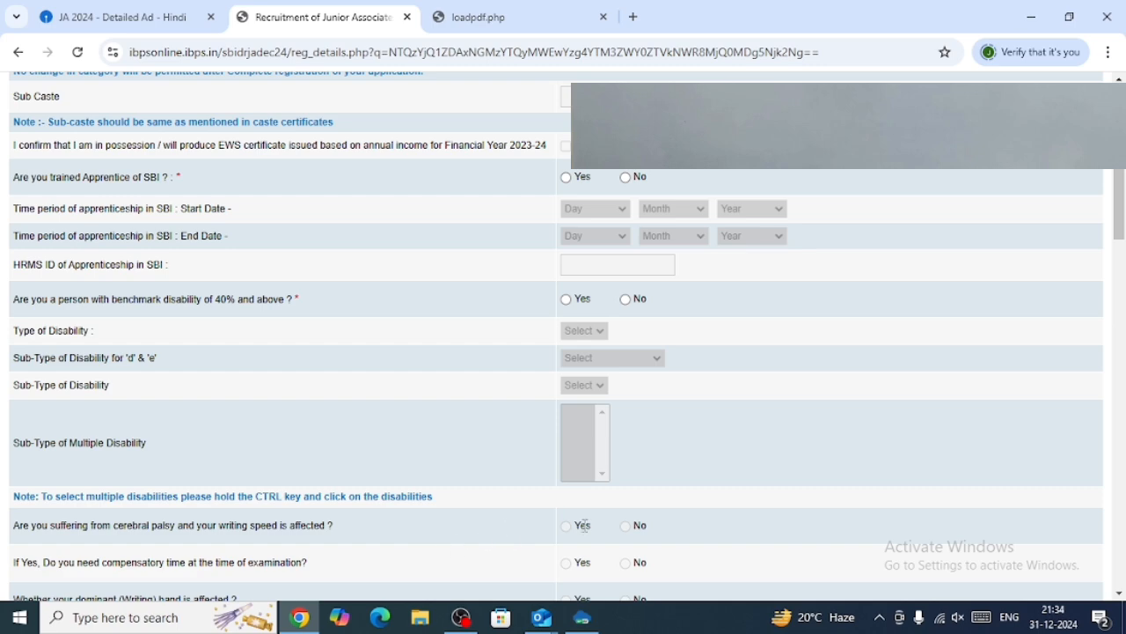
scroll(630, 533, "down", 5)
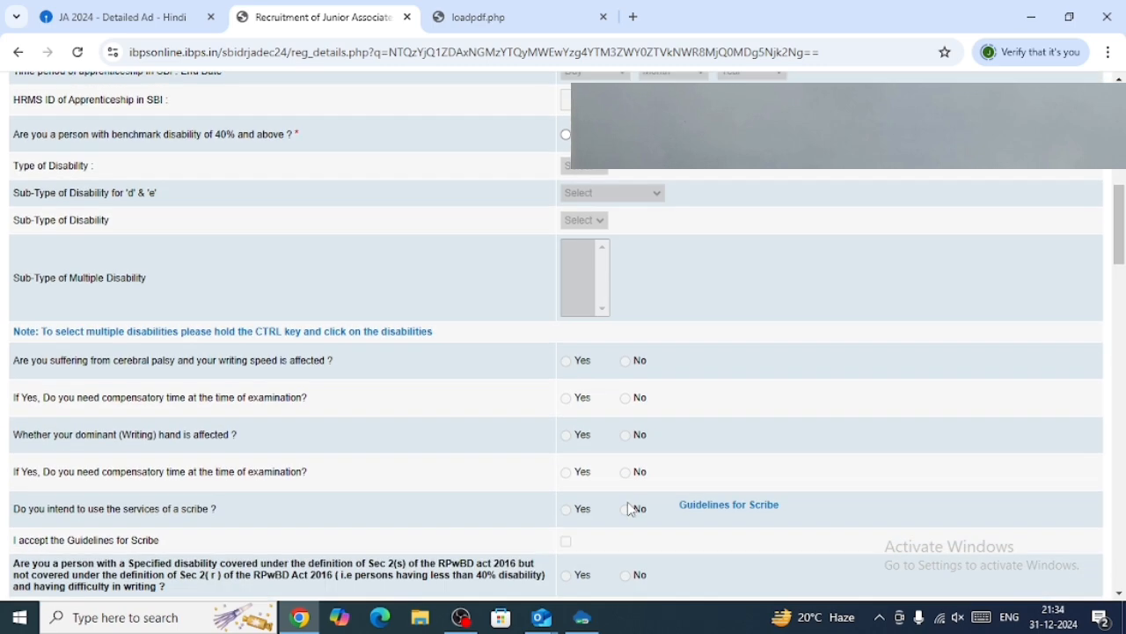
scroll(630, 509, "down", 2)
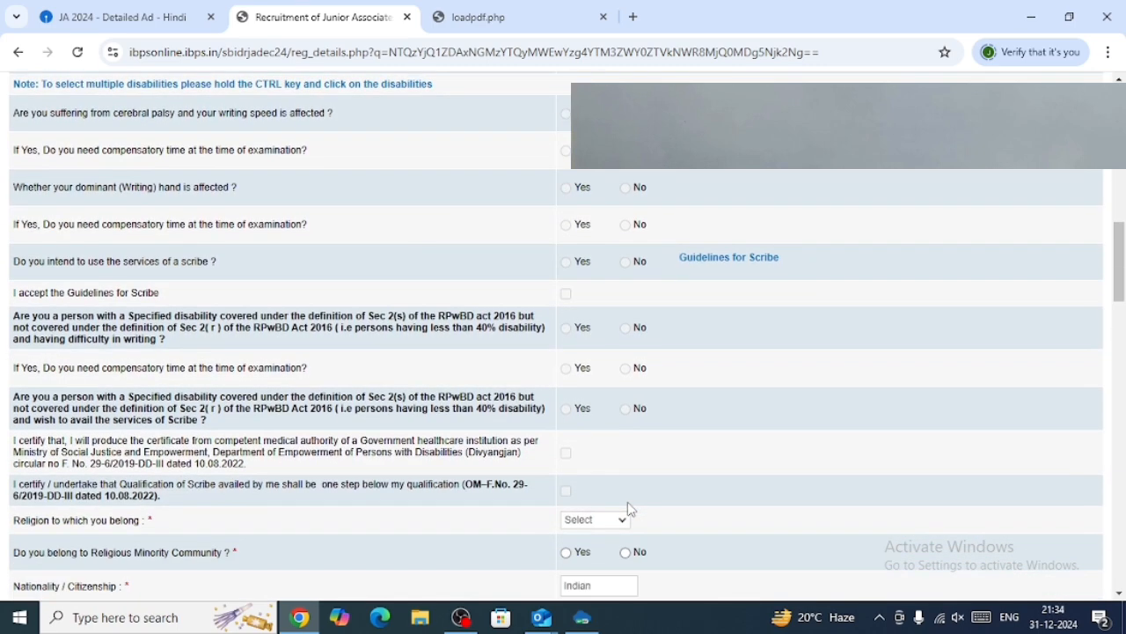
left_click(626, 519)
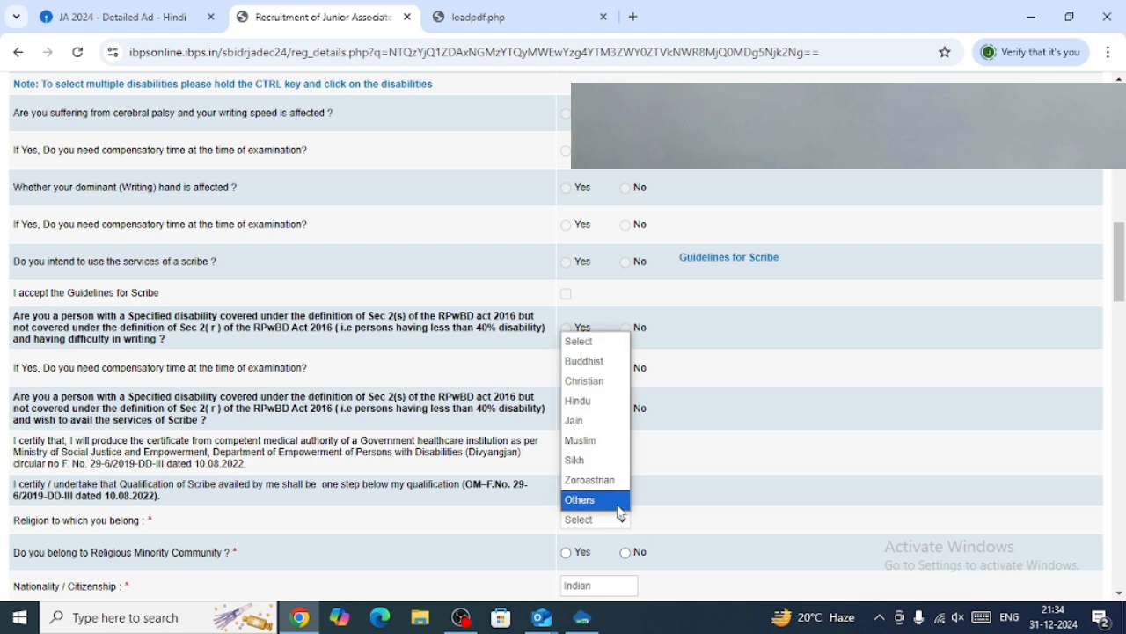
left_click(597, 401)
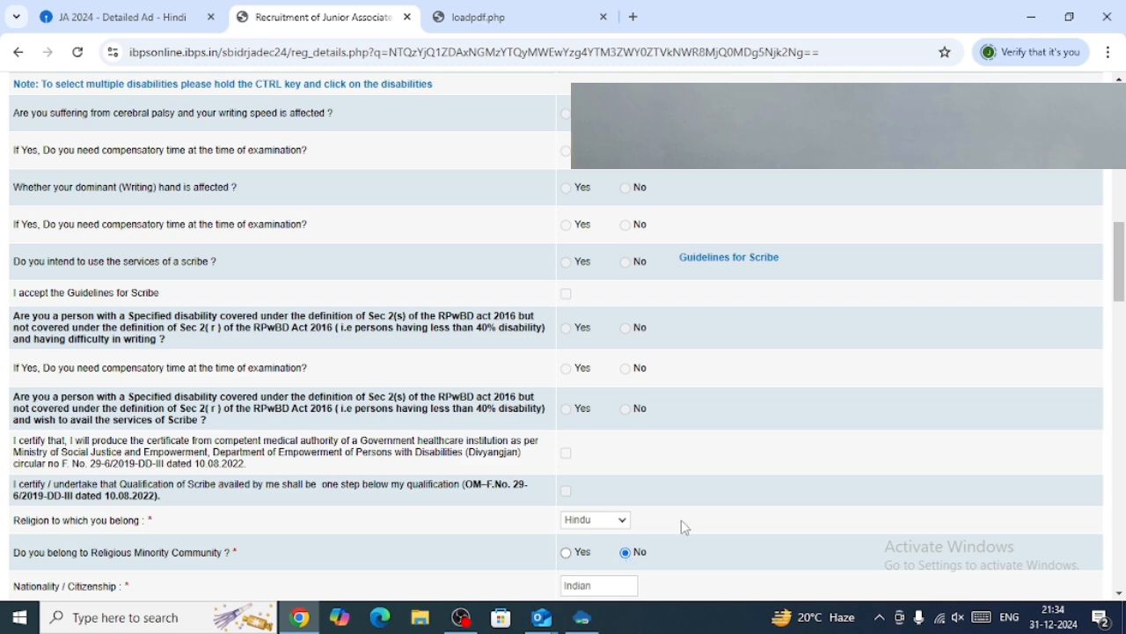
Answer No to the widow relaxation, Ex-Serviceman and Disabled Ex-Serviceman questions.
scroll(677, 523, "down", 2)
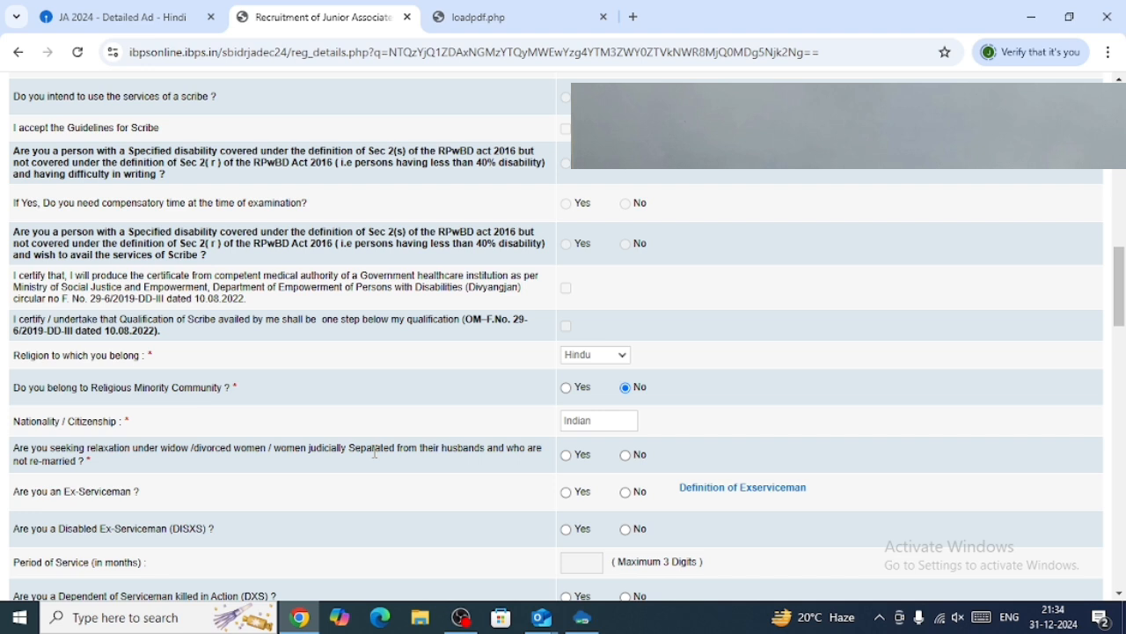
left_click(626, 455)
left_click(626, 492)
scroll(670, 497, "down", 1)
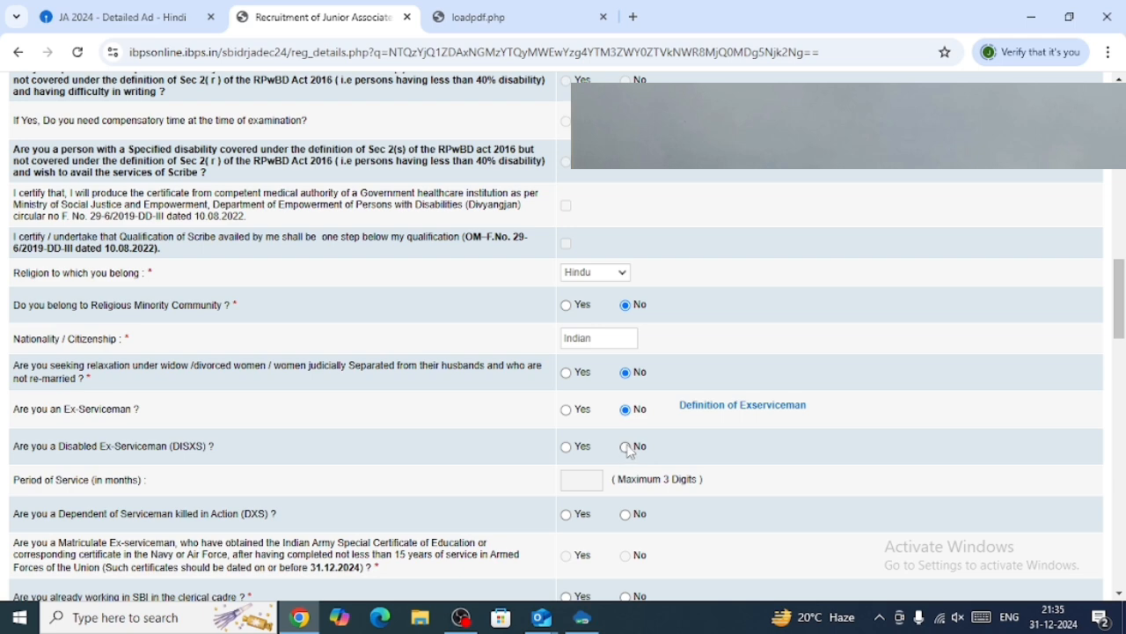
left_click(627, 447)
Answer No to the DXS dependent, SBI clerical cadre, earlier SBI employment, loan default and moral turpitude questions.
scroll(633, 451, "down", 2)
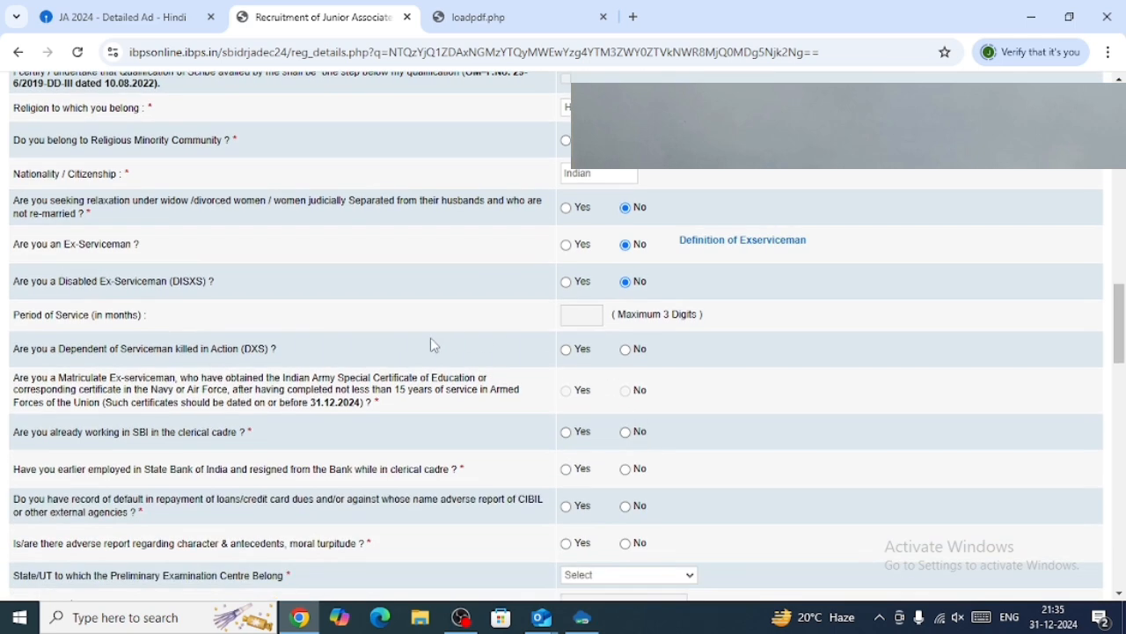
scroll(296, 438, "up", 1)
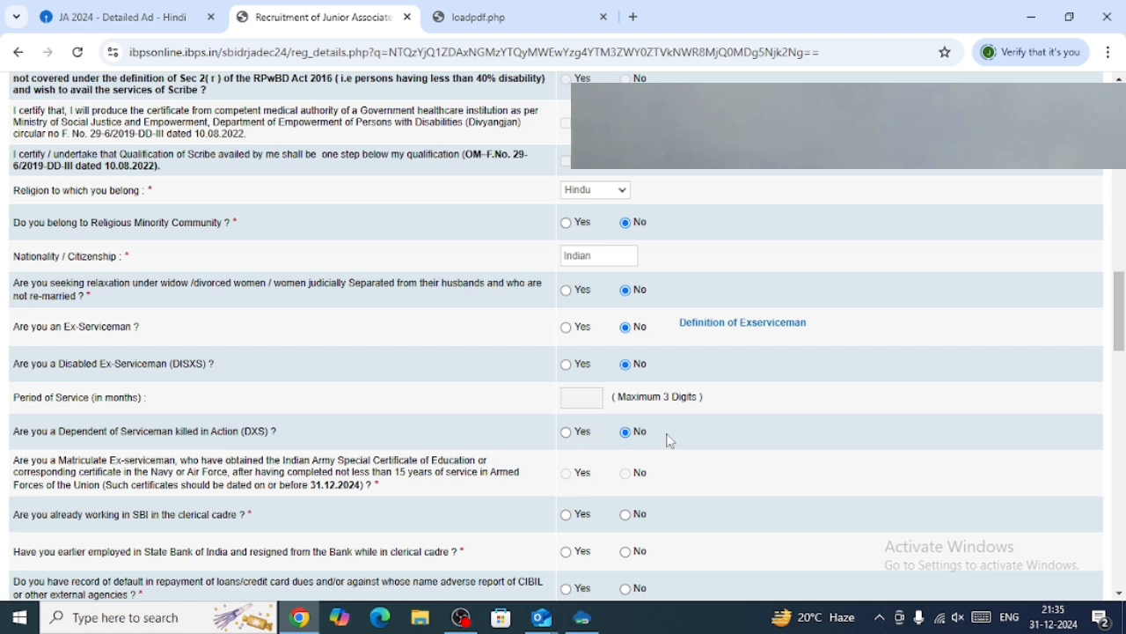
scroll(671, 441, "down", 1)
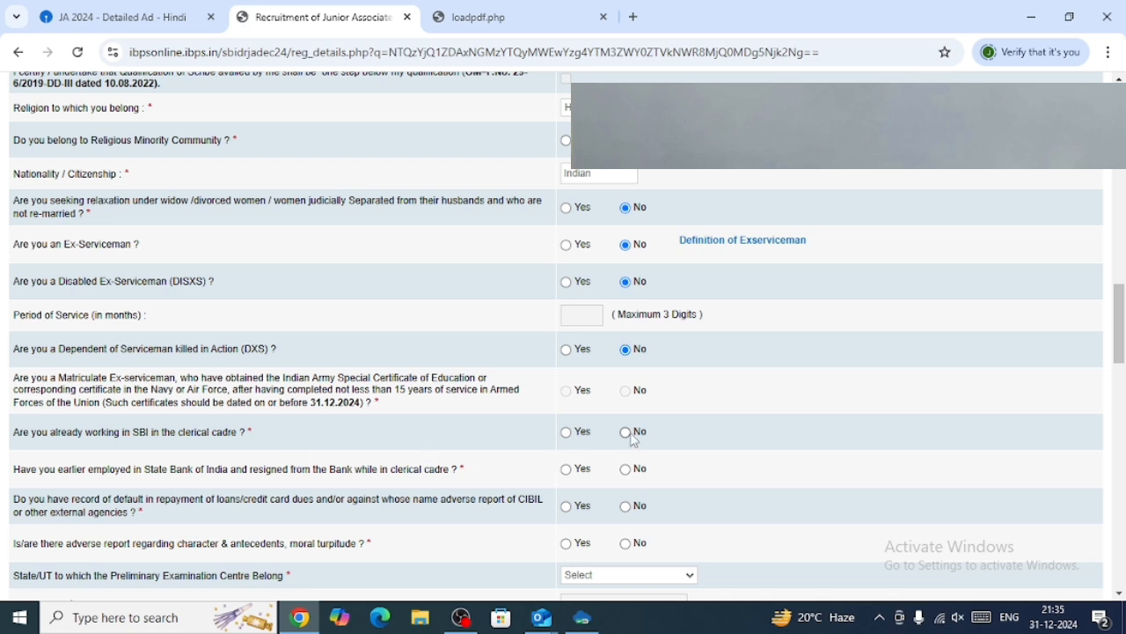
scroll(634, 440, "down", 1)
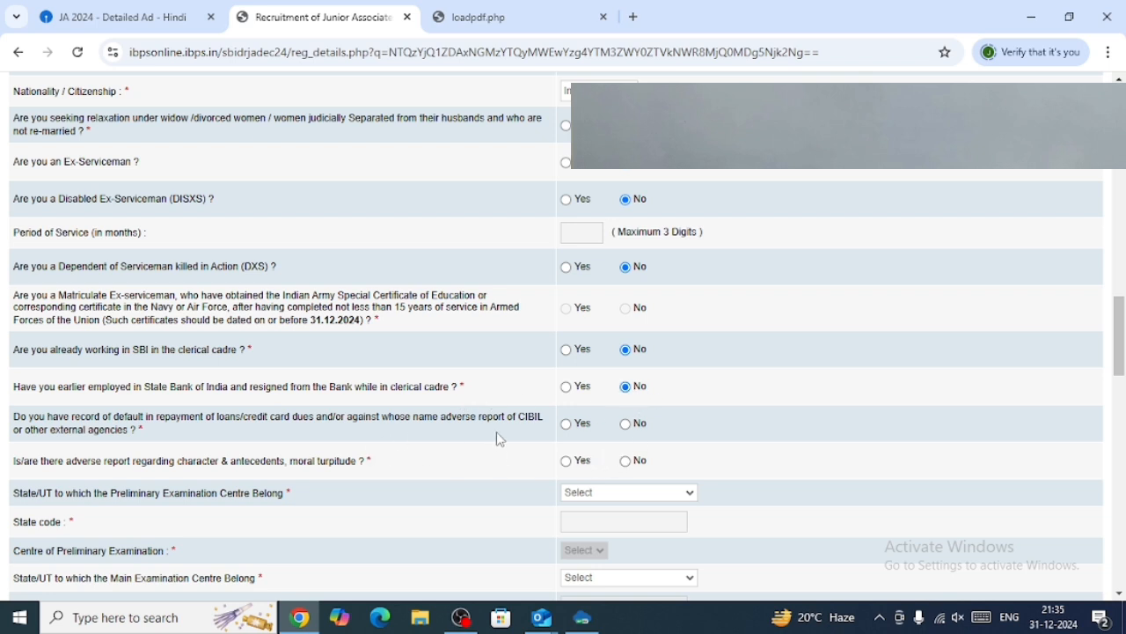
left_click(626, 425)
left_click(624, 496)
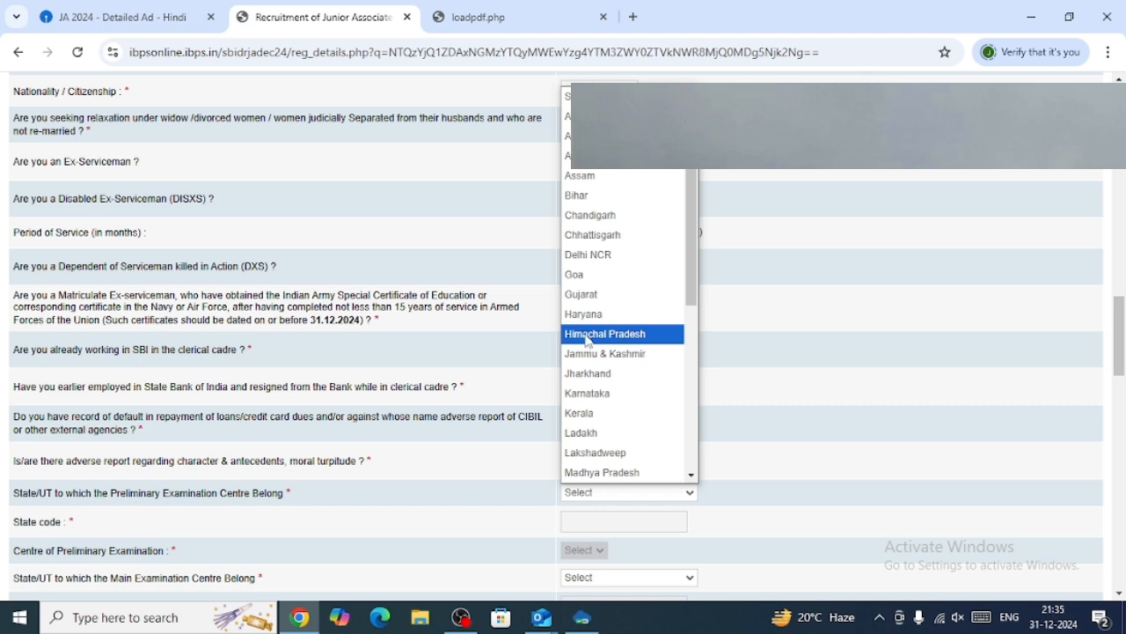
left_click(300, 516)
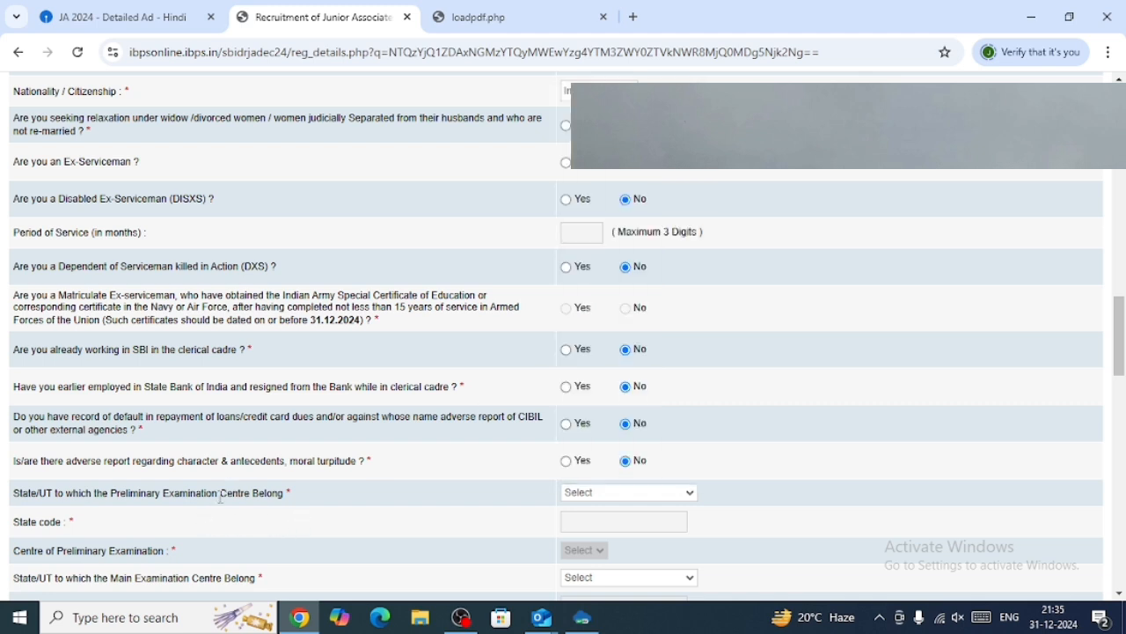
left_click(585, 495)
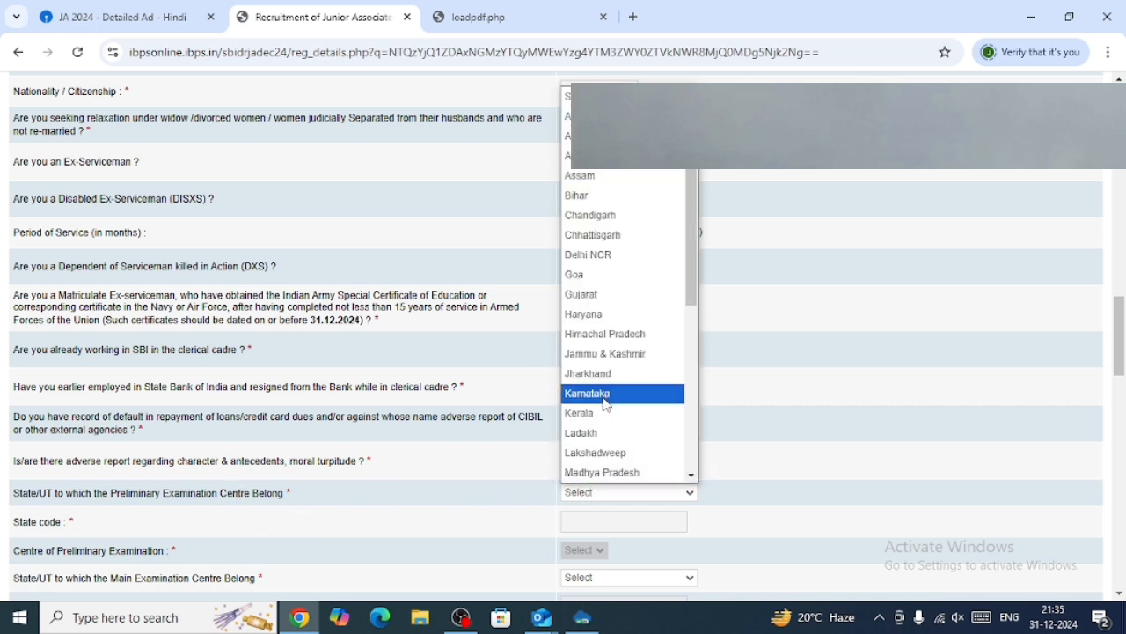
scroll(607, 397, "down", 2)
scroll(608, 396, "down", 2)
scroll(608, 396, "up", 4)
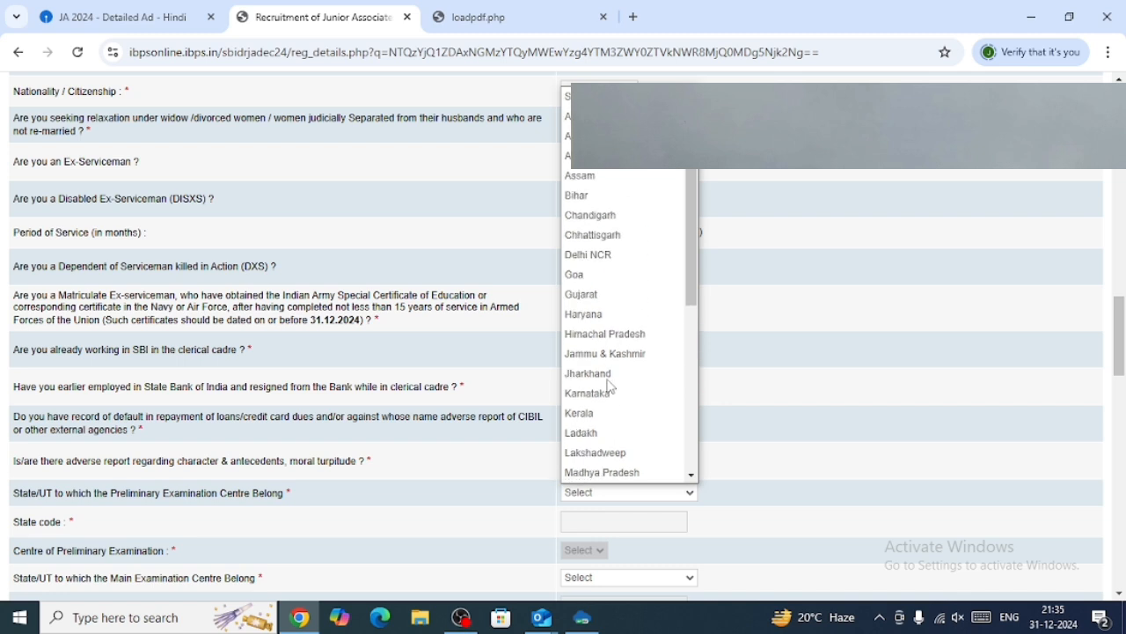
left_click(754, 404)
Set the main examination centre state to Haryana and the centre of main examination to Ambala.
scroll(646, 482, "down", 1)
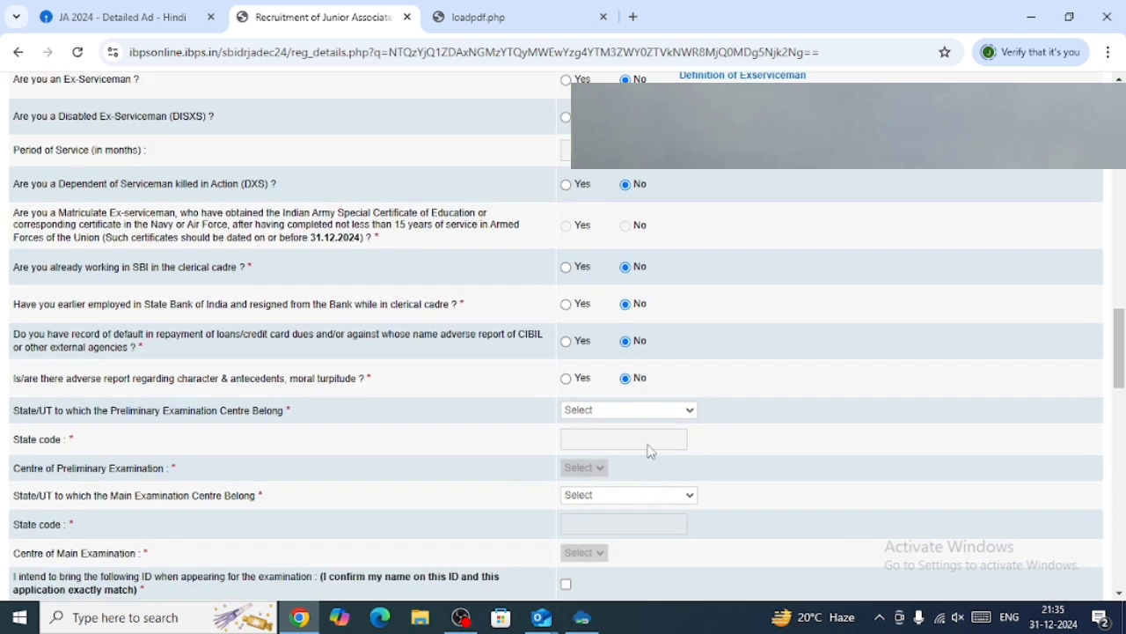
left_click(613, 496)
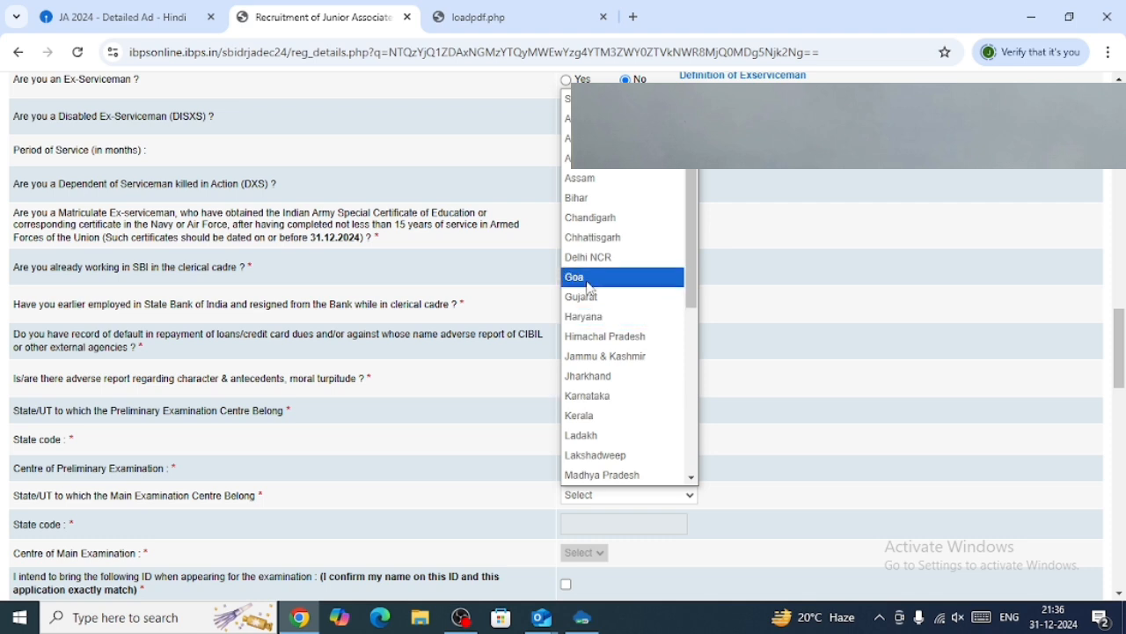
left_click(603, 318)
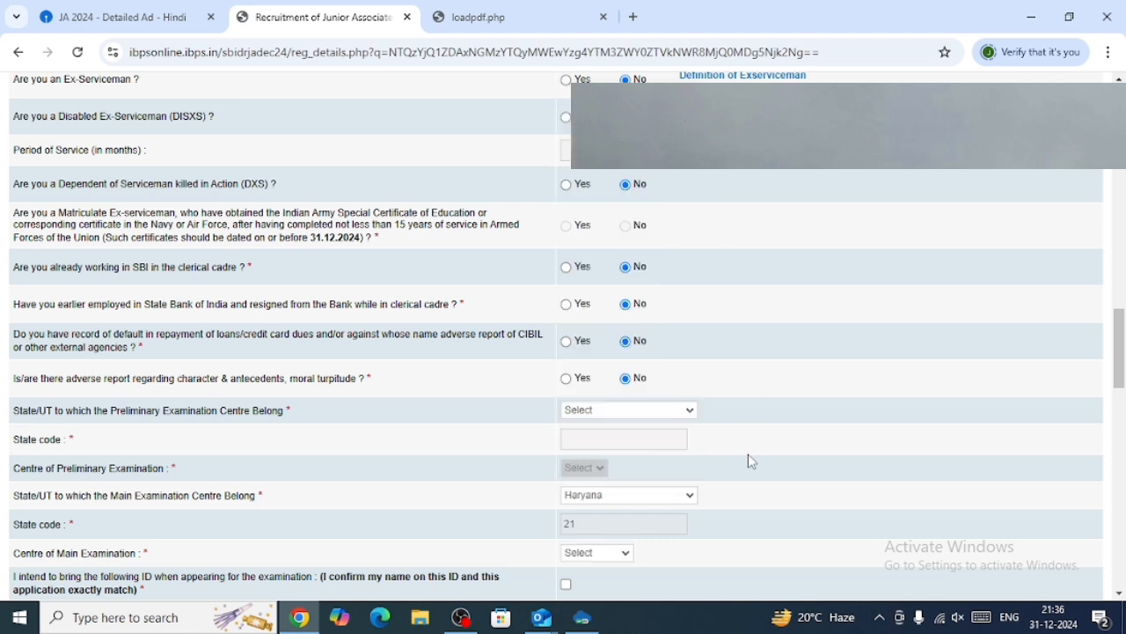
scroll(699, 501, "down", 1)
left_click(611, 471)
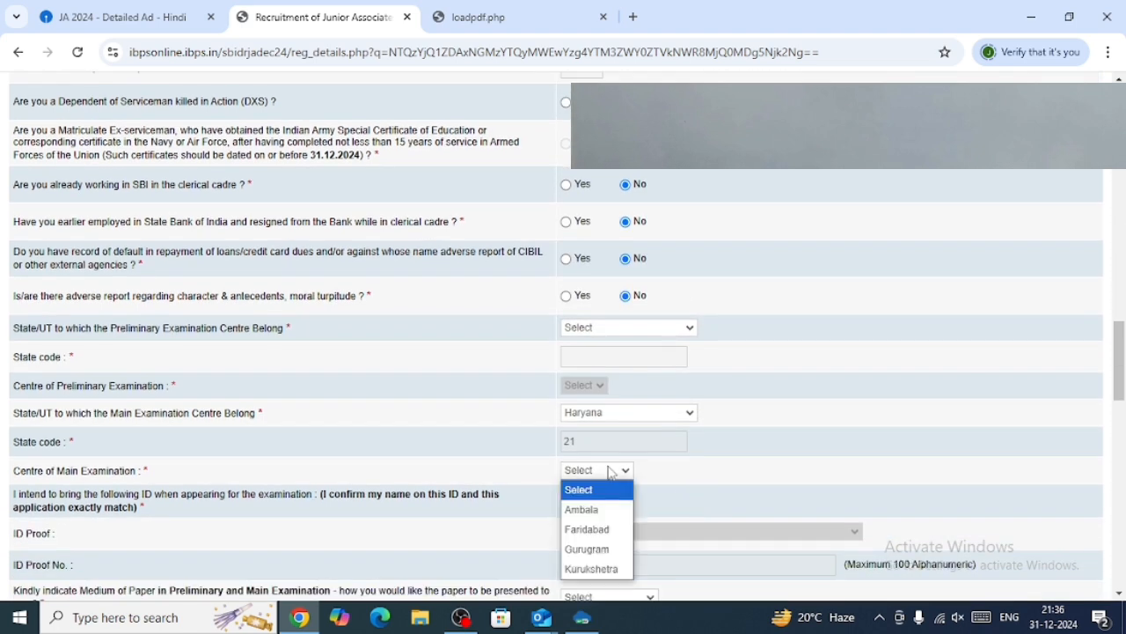
left_click(602, 509)
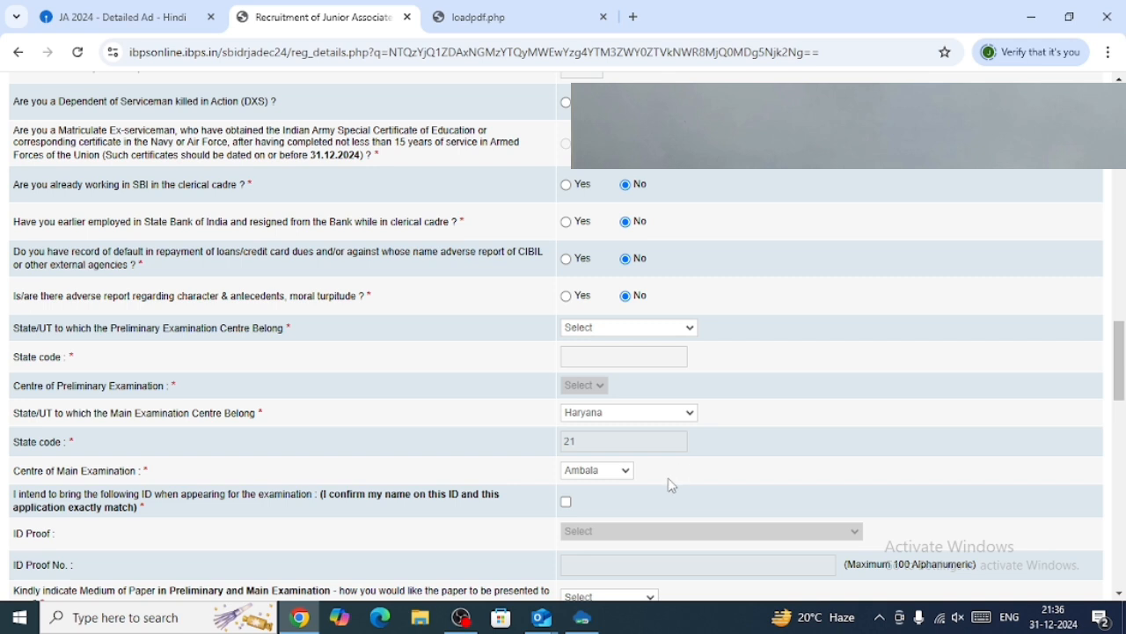
Tick the ID confirmation box and choose Aadhar Card as the ID proof.
scroll(671, 485, "down", 1)
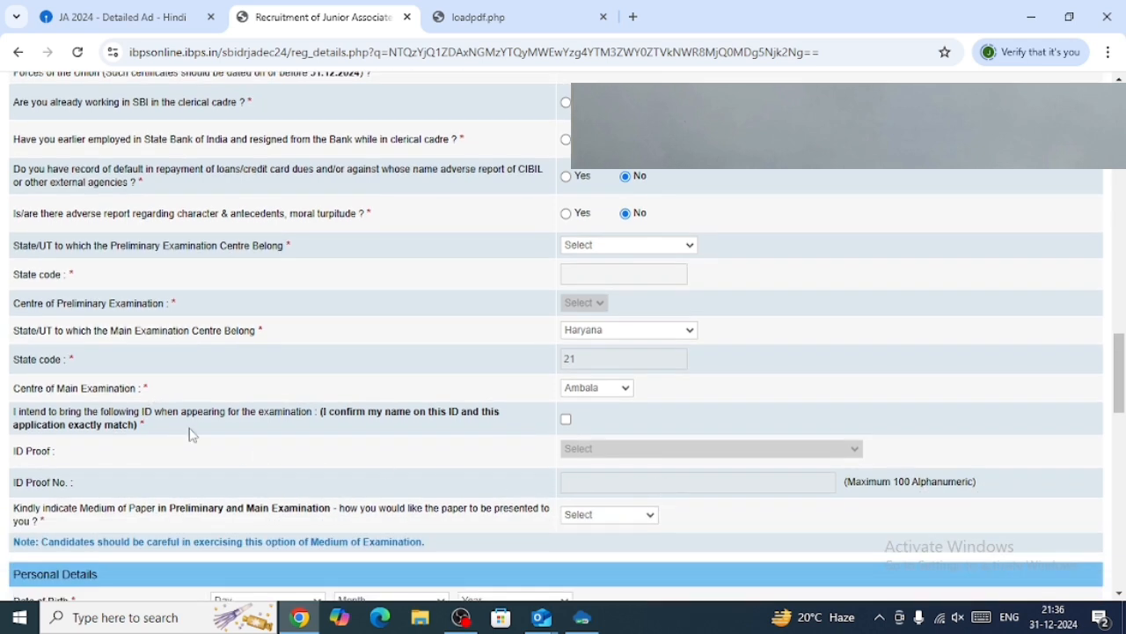
left_click(567, 420)
left_click(594, 451)
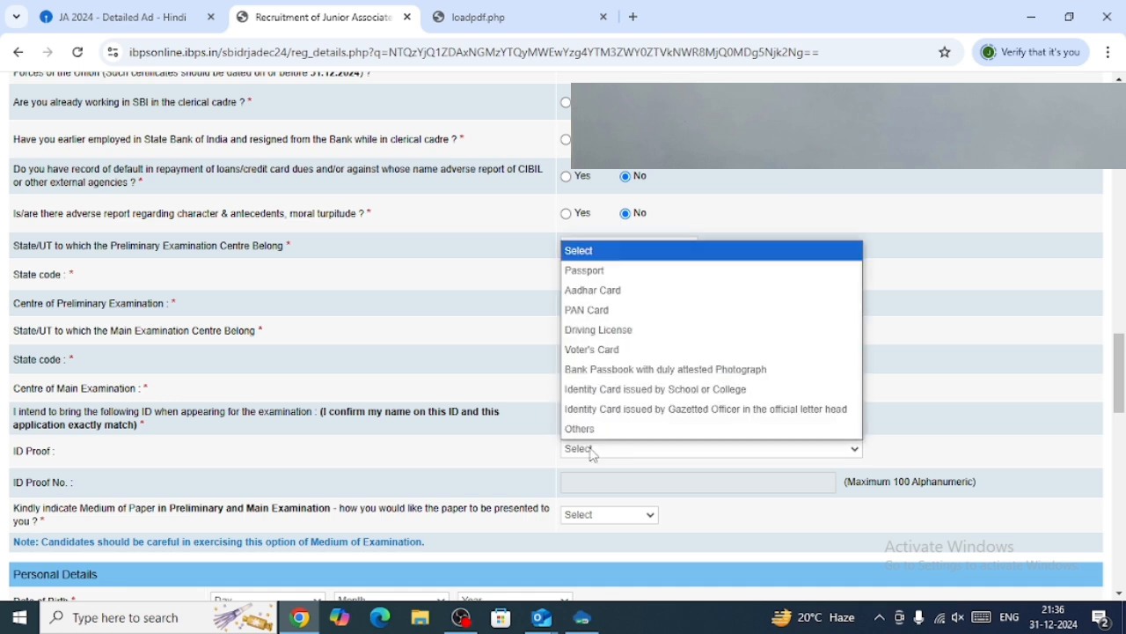
left_click(589, 299)
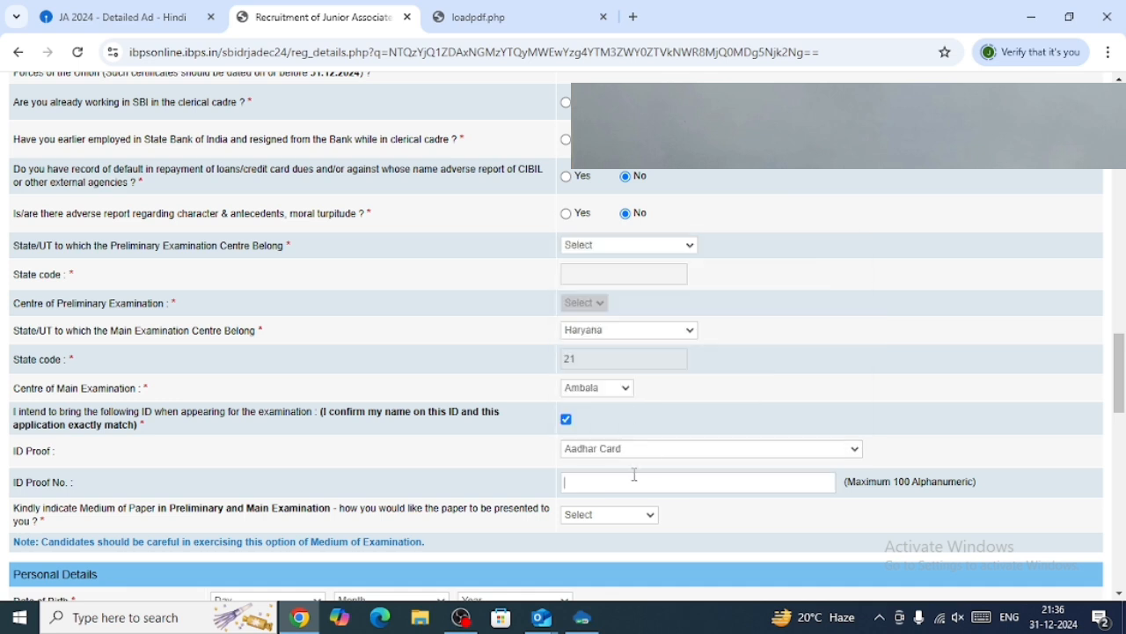
Choose English and Hindi as the medium of the examination paper.
scroll(635, 474, "down", 1)
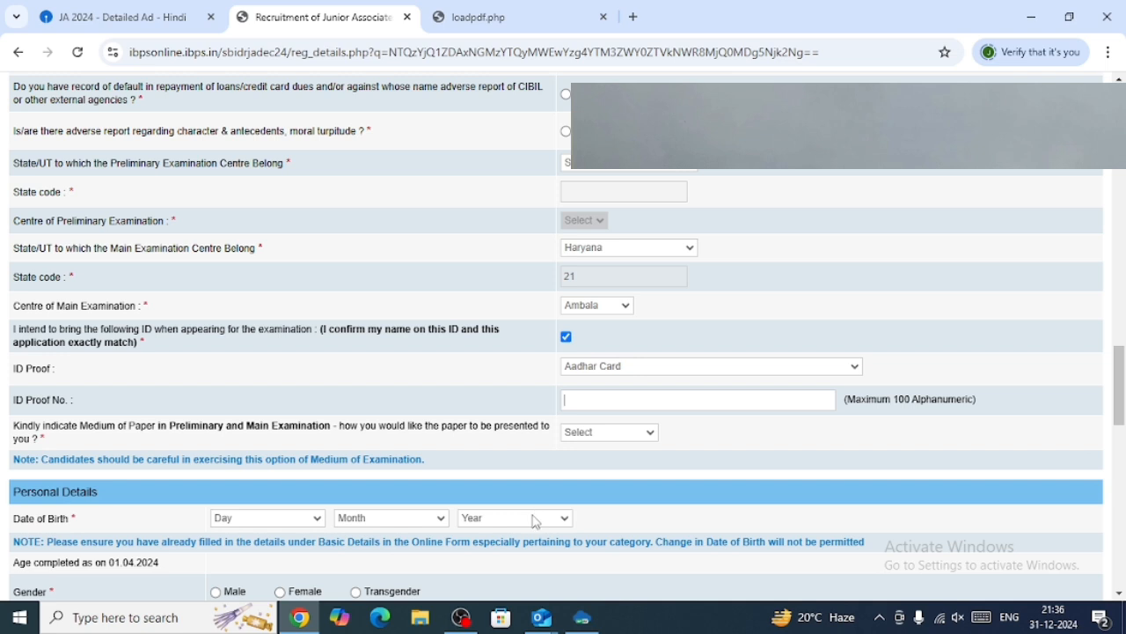
left_click(619, 433)
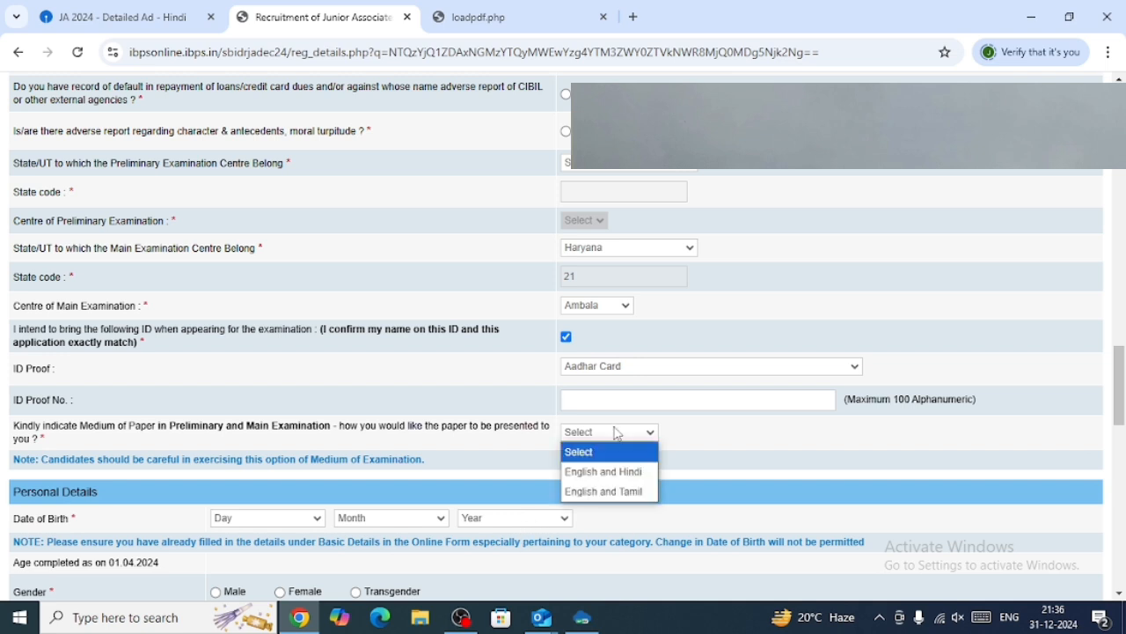
left_click(613, 473)
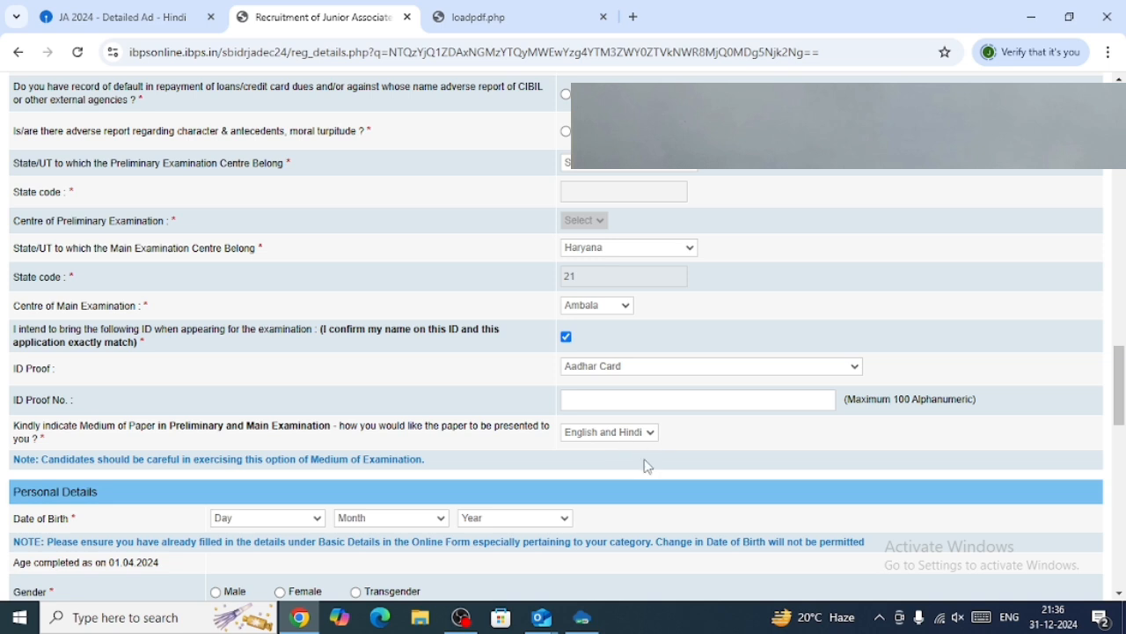
scroll(648, 467, "down", 1)
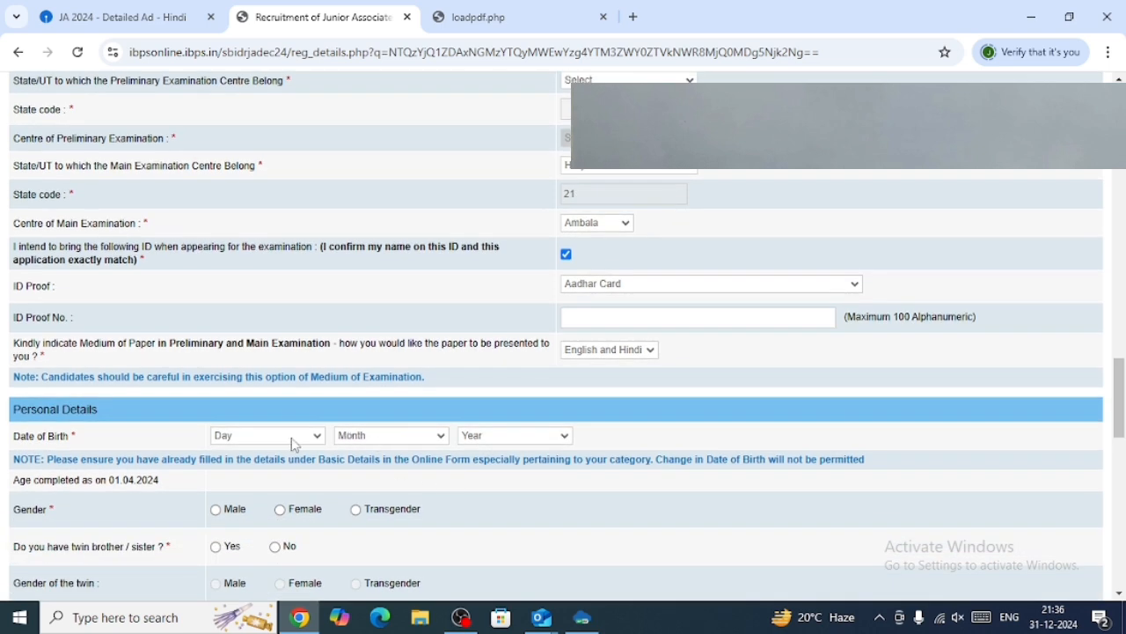
left_click(293, 444)
left_click(293, 445)
left_click(369, 448)
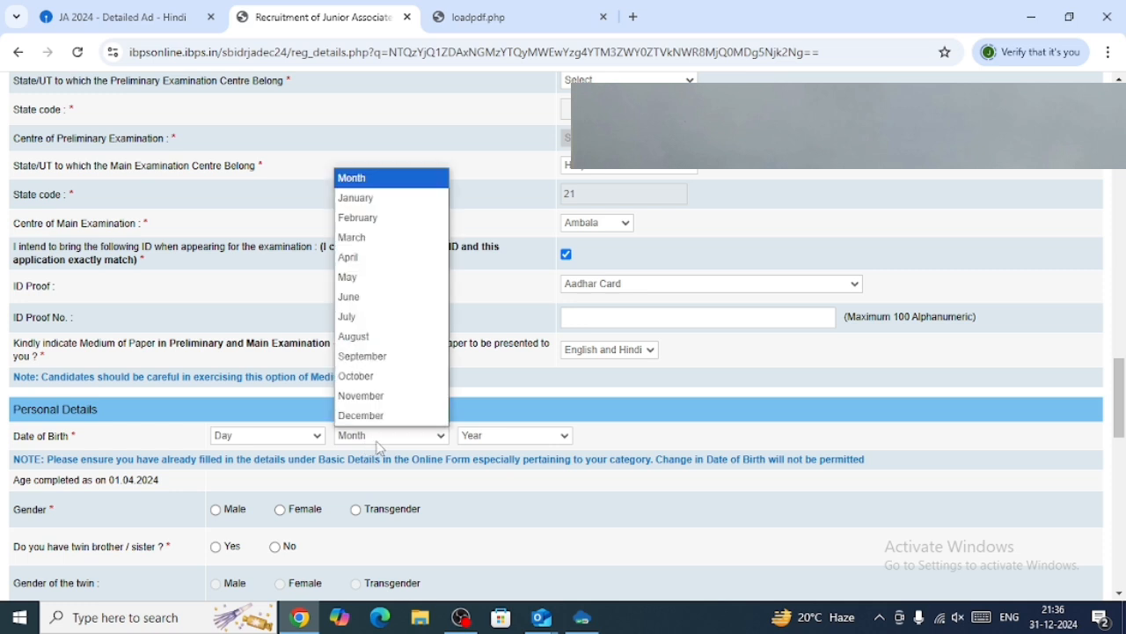
left_click(502, 443)
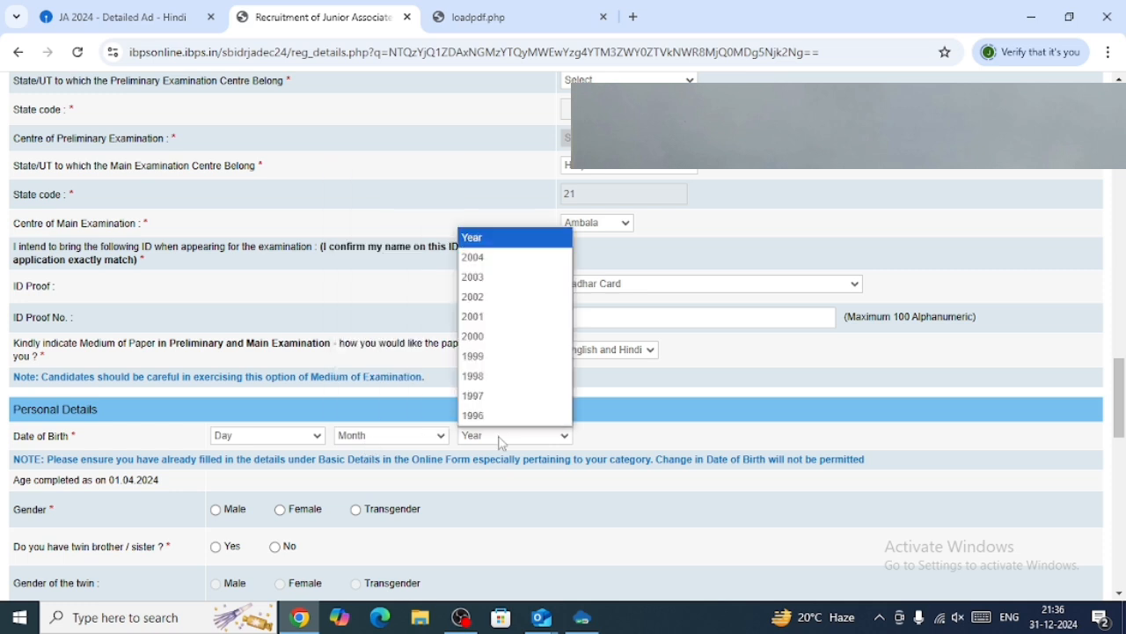
Set gender to Male, answer No to having a twin, and set marital status to Unmarried.
left_click(215, 509)
left_click(215, 510)
scroll(260, 509, "down", 1)
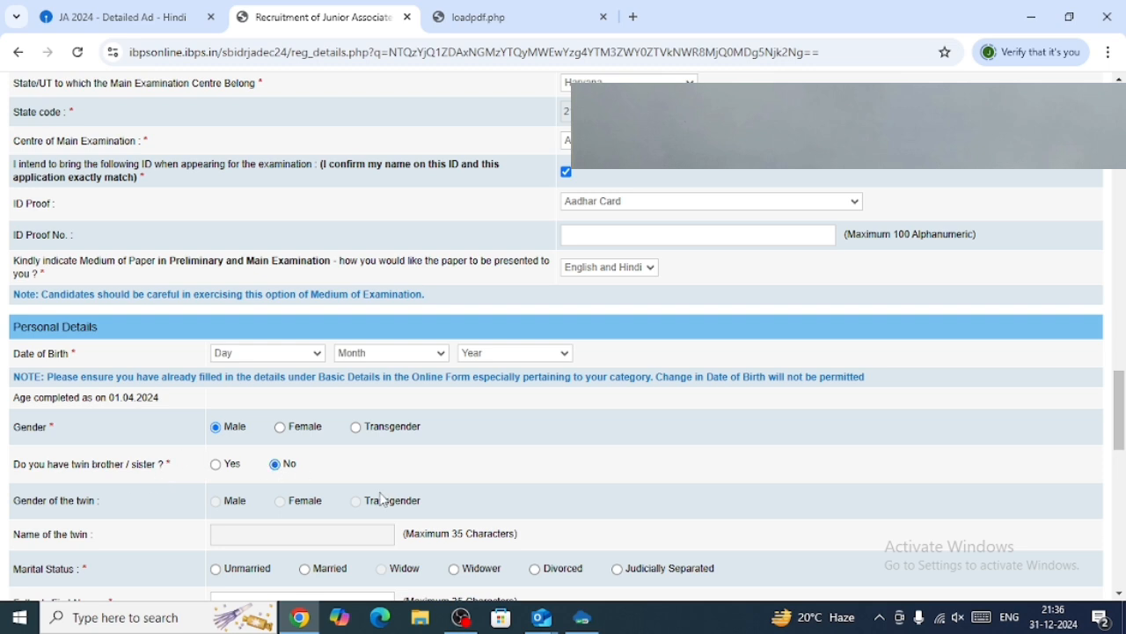
scroll(299, 526, "down", 1)
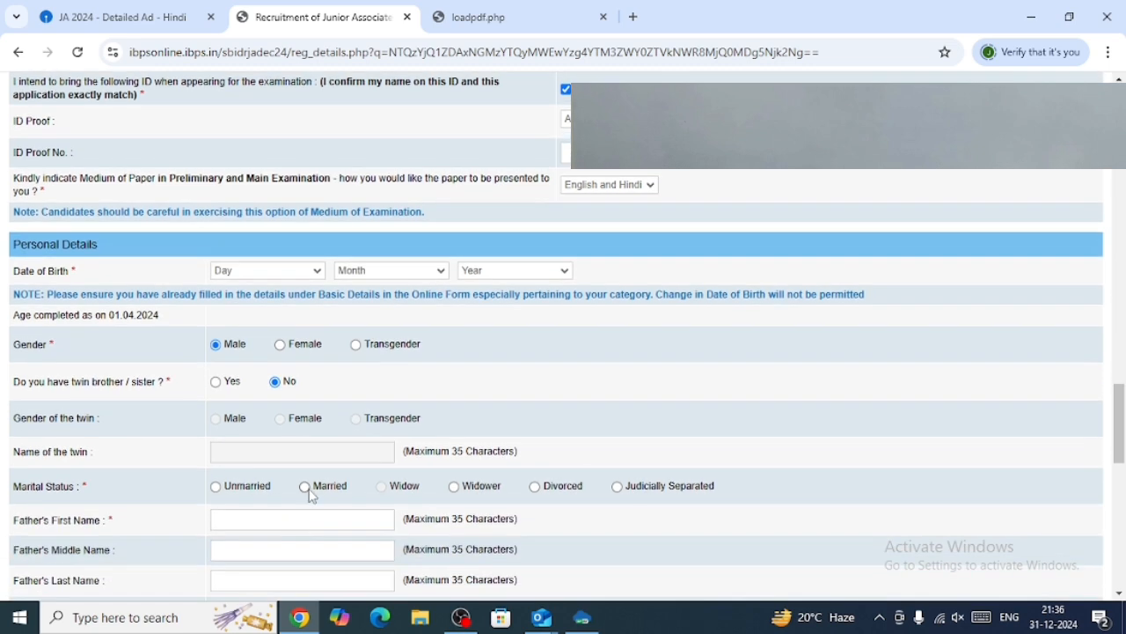
left_click(216, 489)
scroll(488, 521, "down", 1)
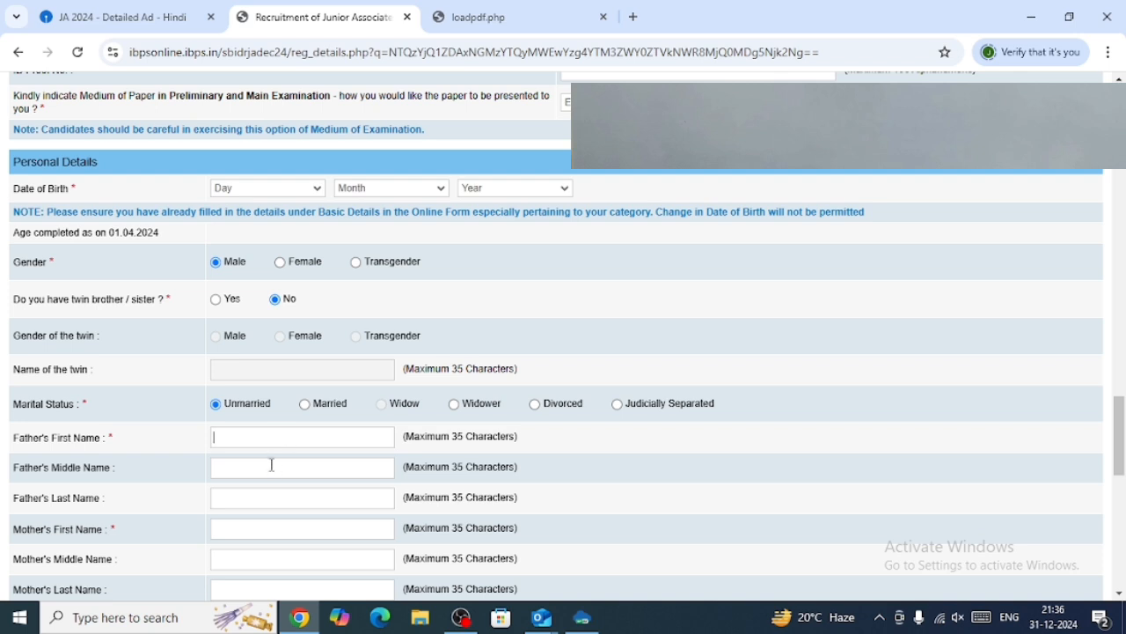
scroll(272, 464, "down", 1)
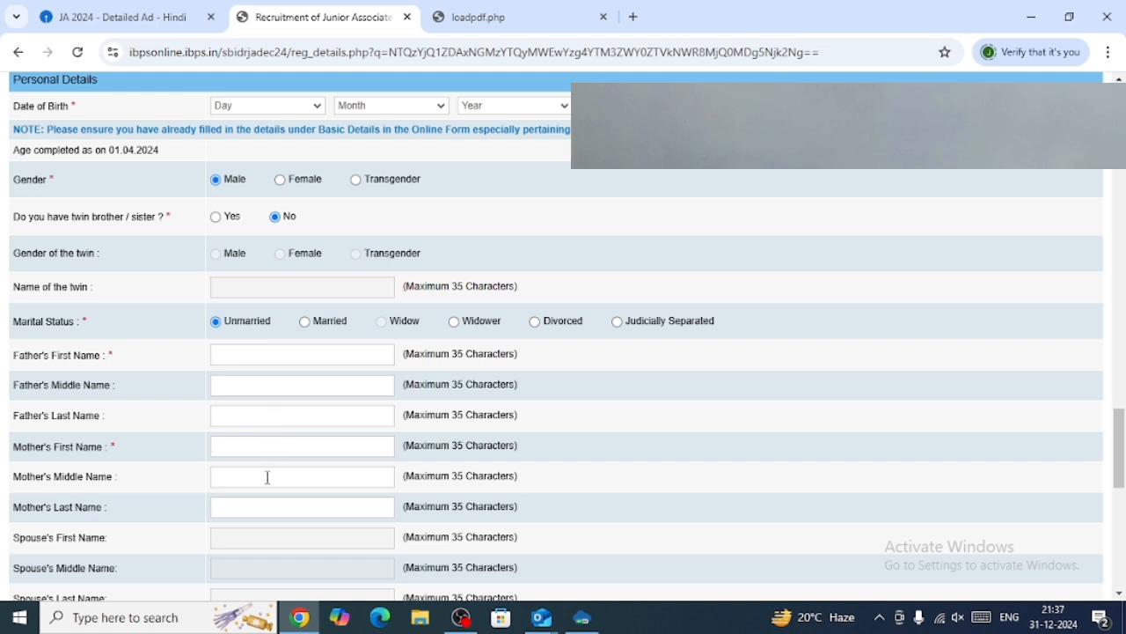
Set the permanent address to be the same as the address for correspondence.
scroll(272, 511, "down", 1)
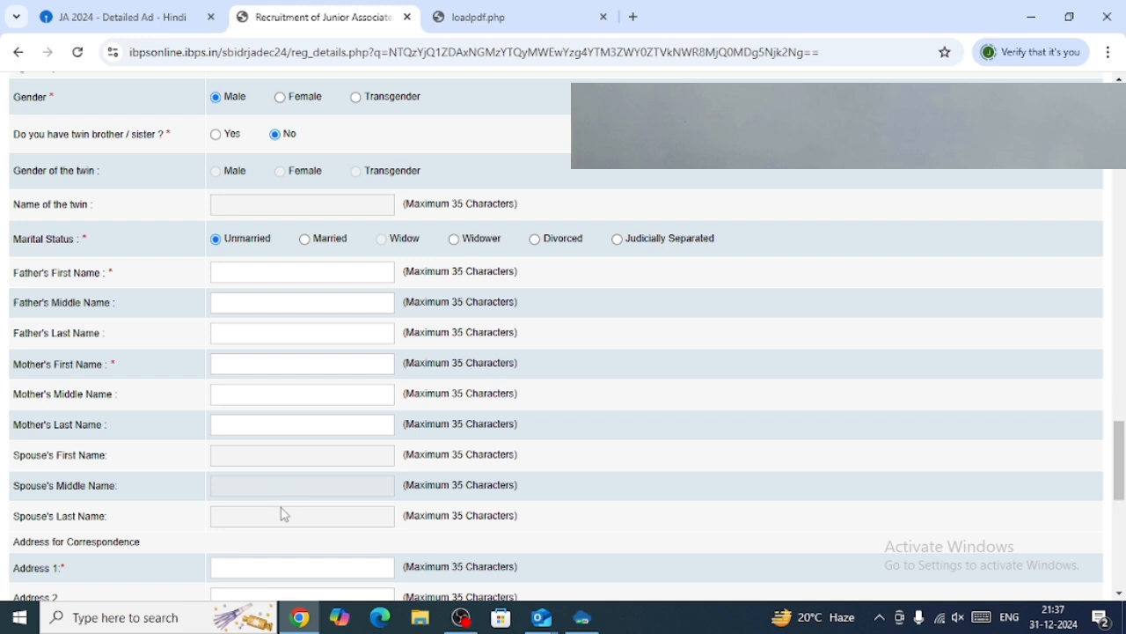
scroll(284, 513, "down", 1)
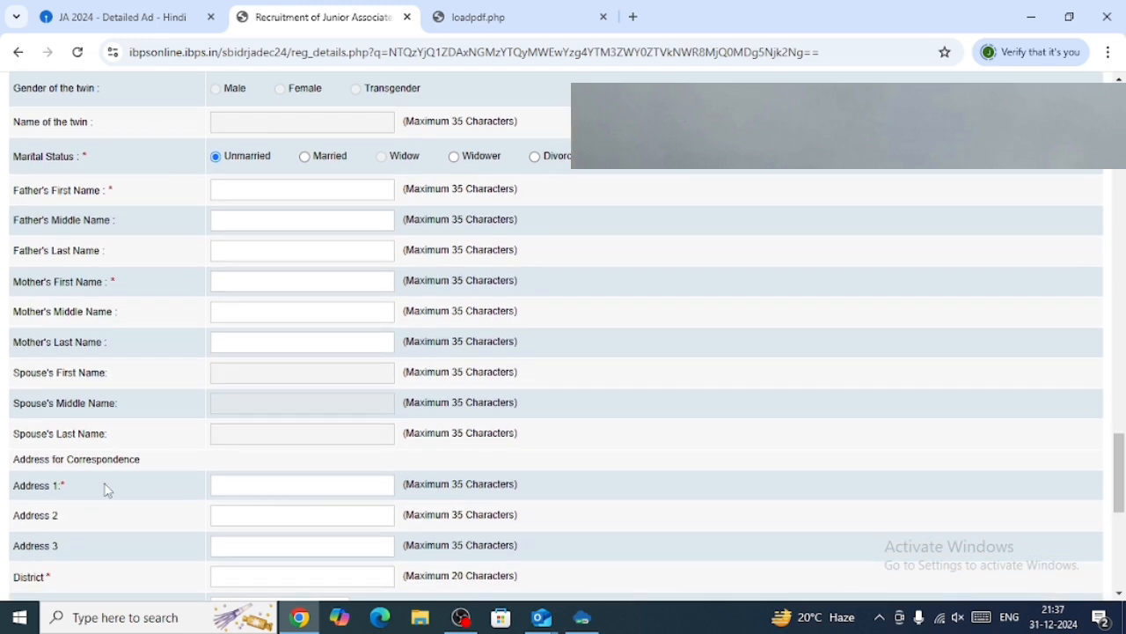
scroll(118, 499, "down", 1)
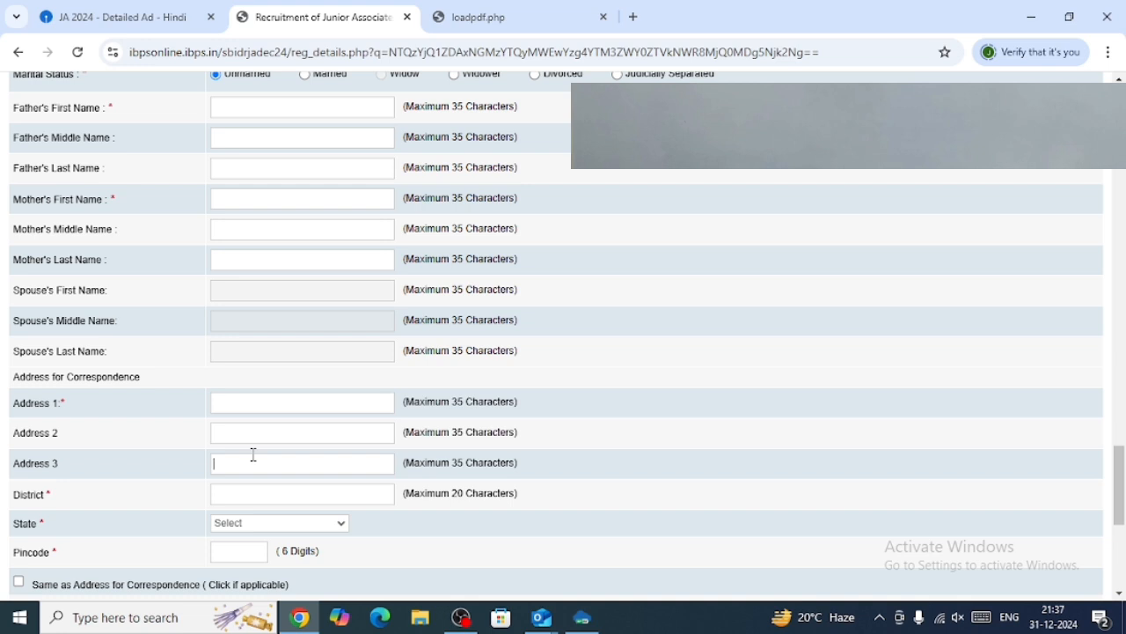
scroll(294, 440, "down", 2)
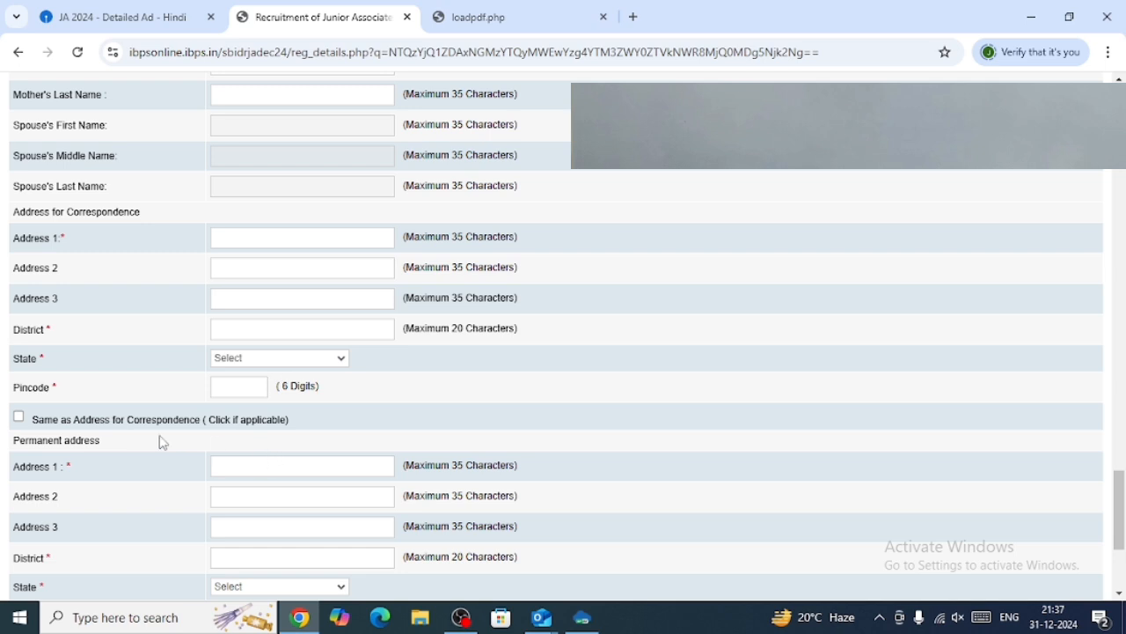
left_click(18, 417)
Choose Permanent Address as the address for GST invoicing.
scroll(121, 468, "down", 3)
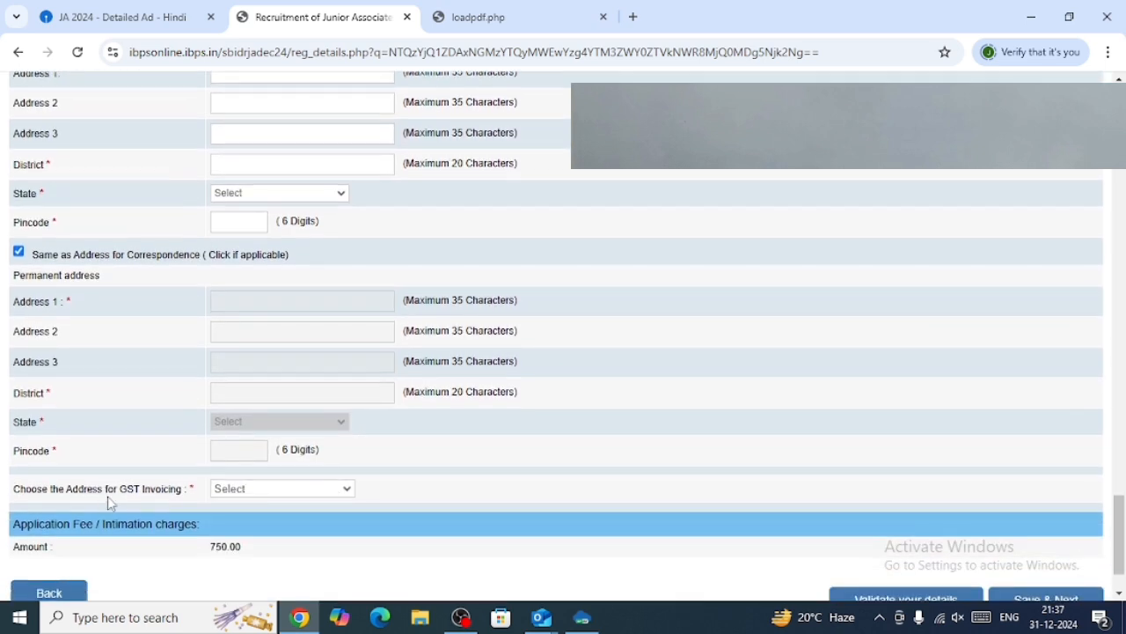
left_click(262, 494)
left_click(269, 503)
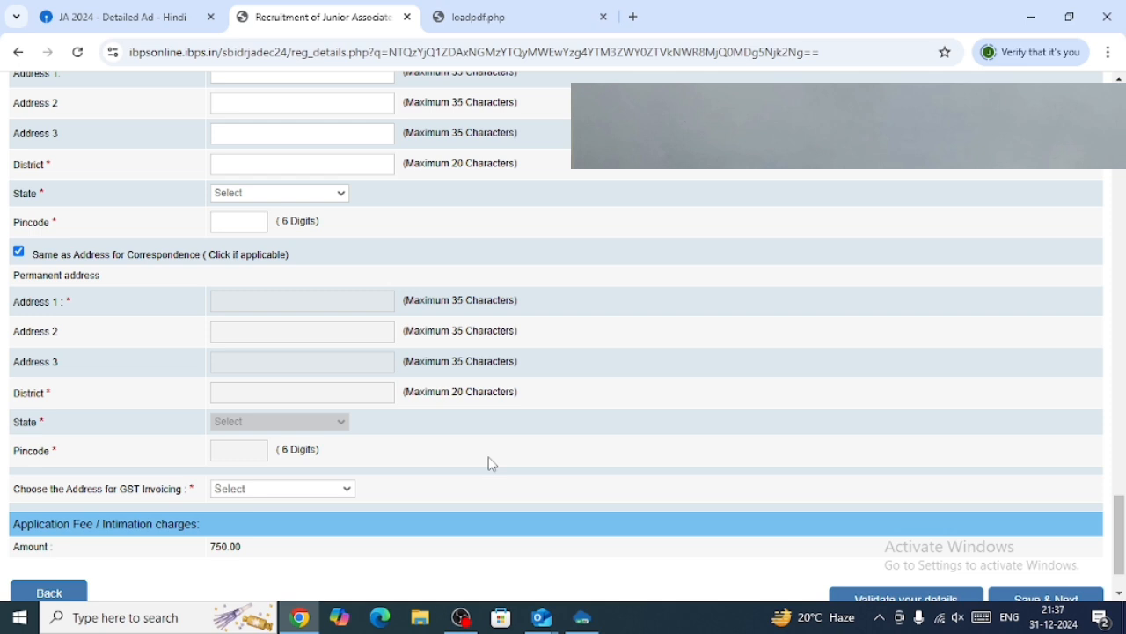
left_click(328, 497)
scroll(352, 481, "down", 2)
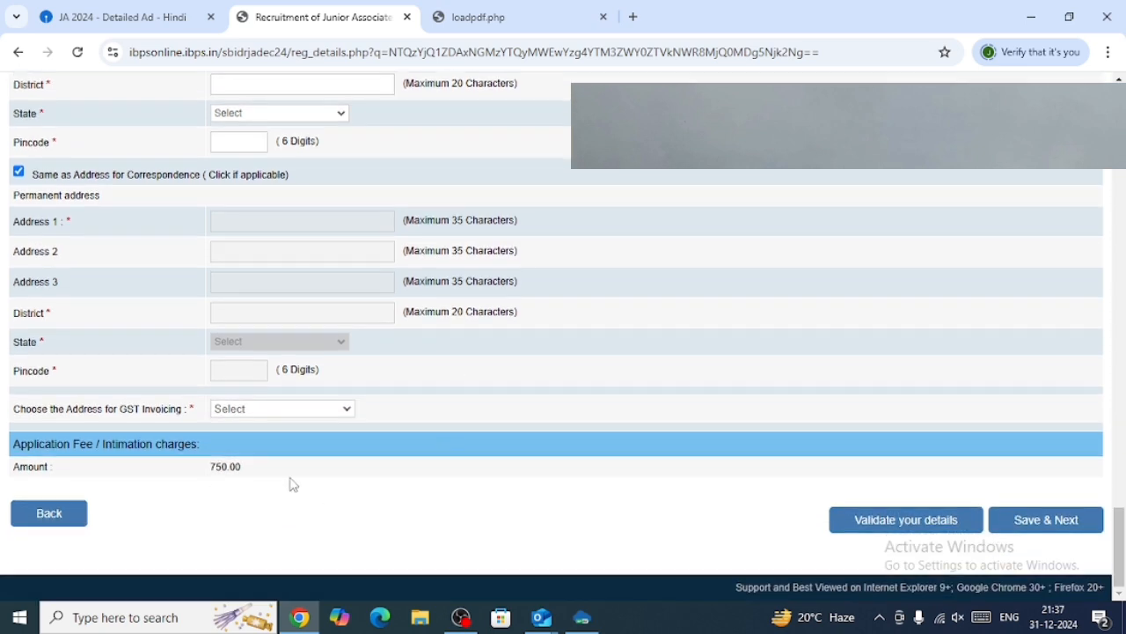
left_click(231, 412)
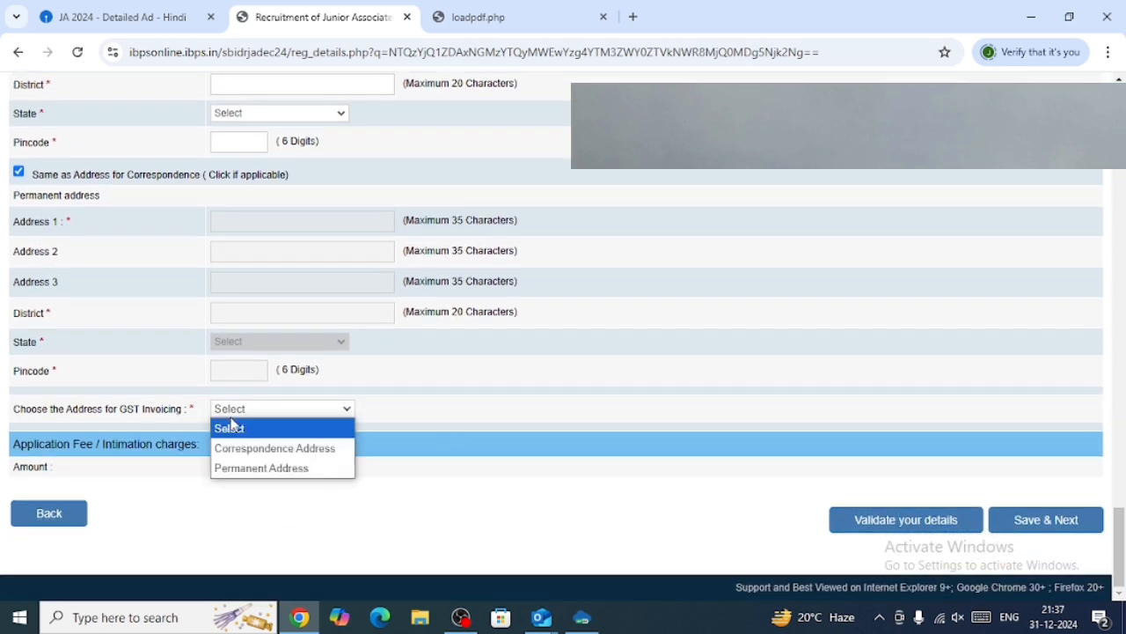
left_click(333, 474)
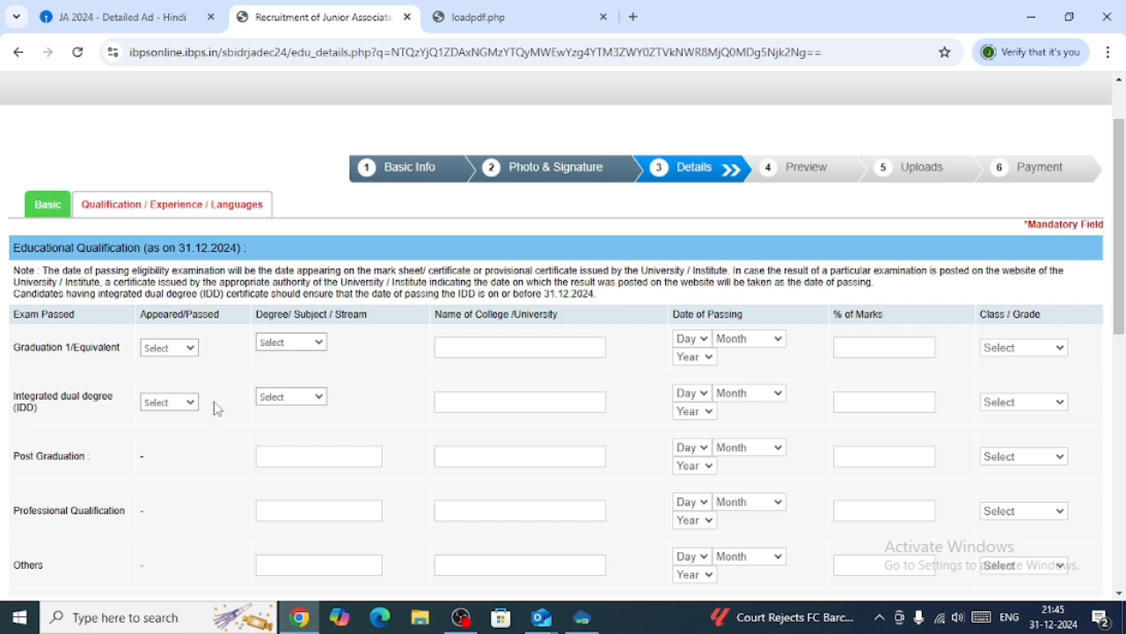
Mark Graduation 1/Equivalent as Passed with Science as the degree stream.
left_click(192, 352)
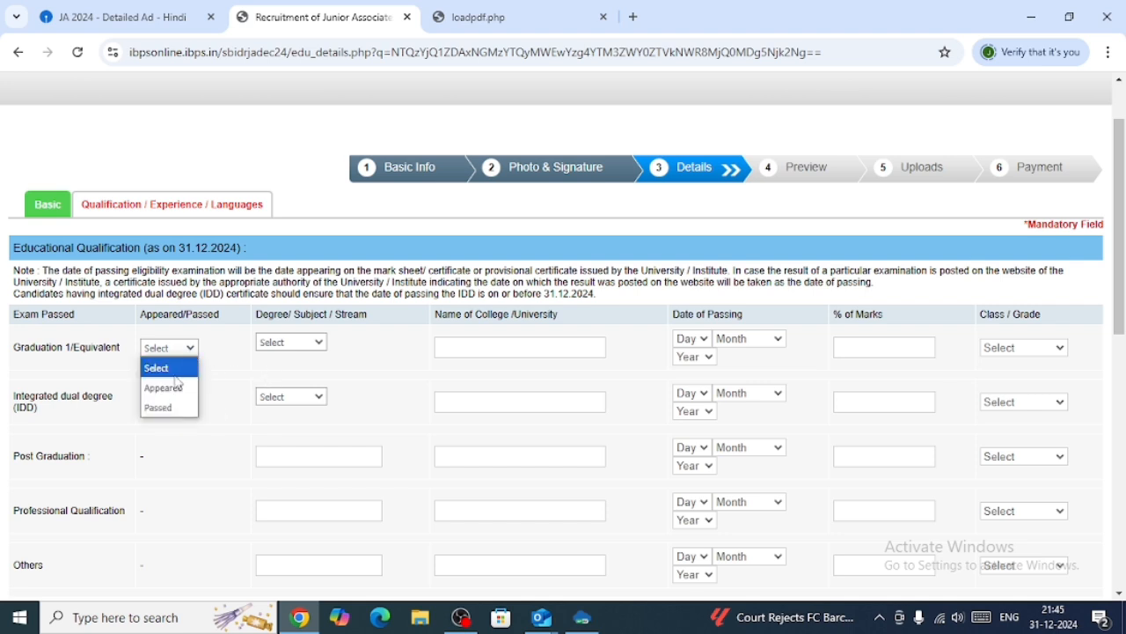
left_click(162, 409)
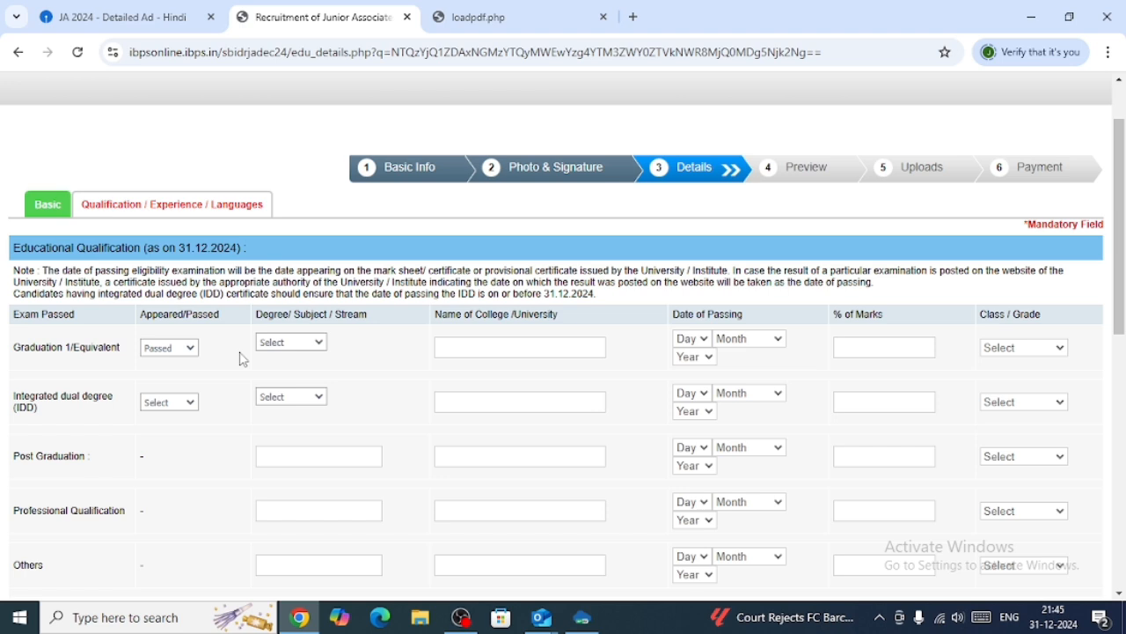
left_click(297, 344)
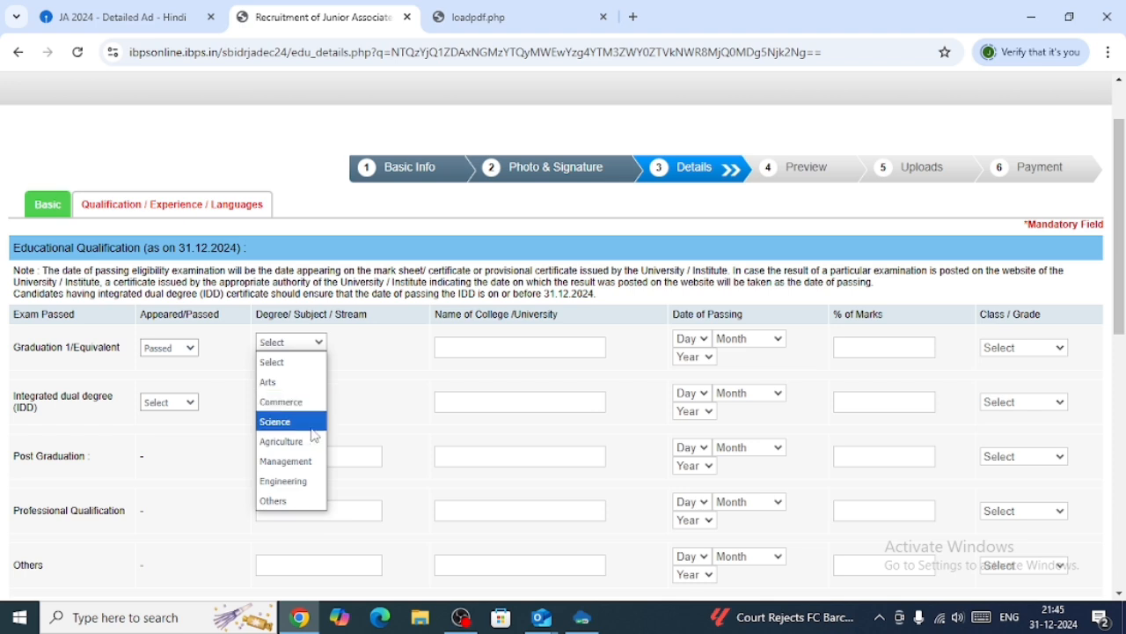
left_click(352, 413)
left_click(290, 345)
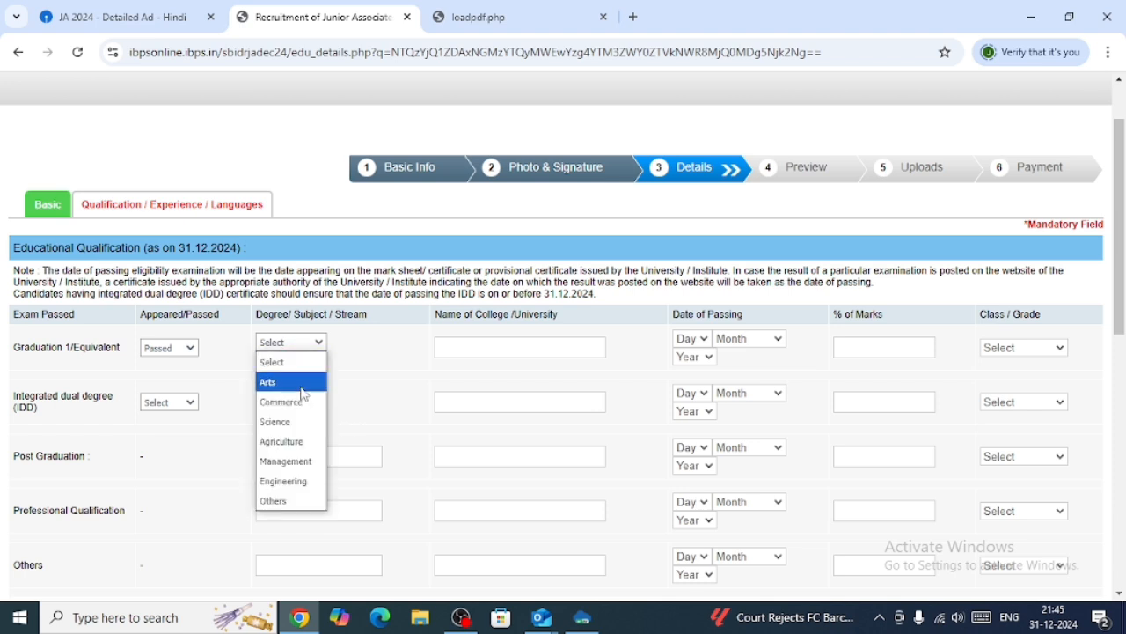
left_click(291, 422)
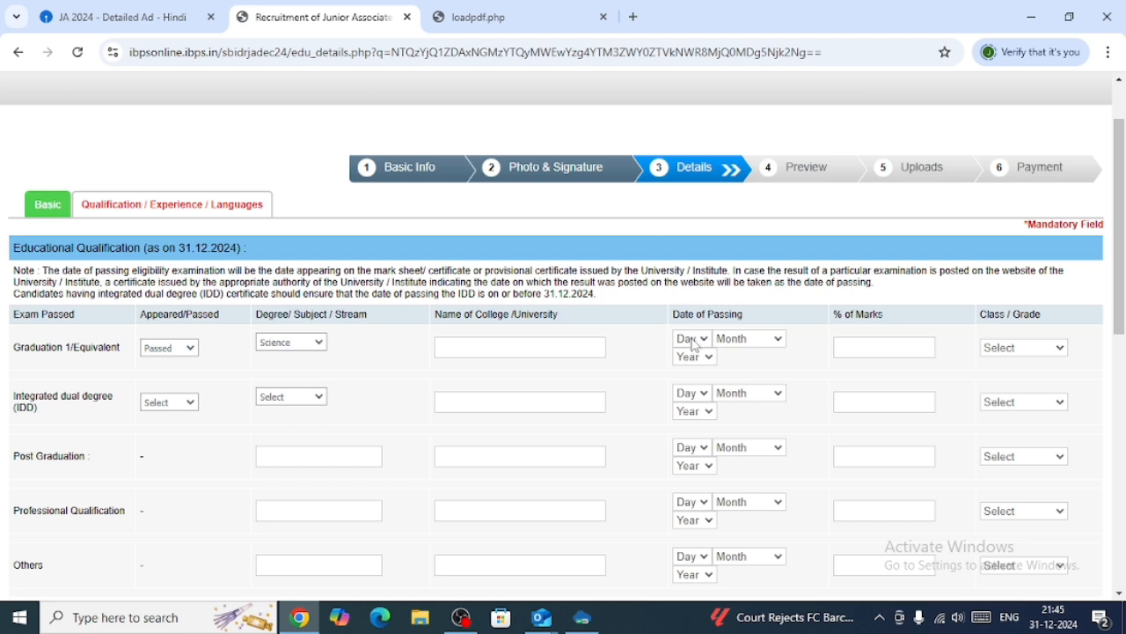
left_click(695, 345)
left_click(696, 345)
left_click(747, 345)
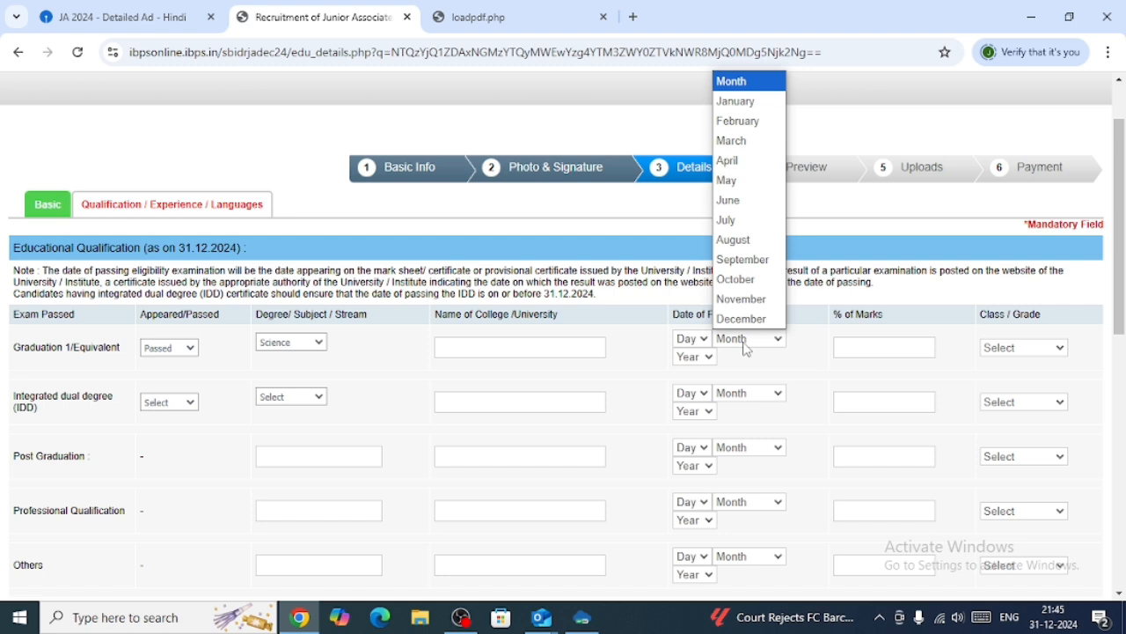
left_click(669, 361)
left_click(711, 360)
left_click(738, 368)
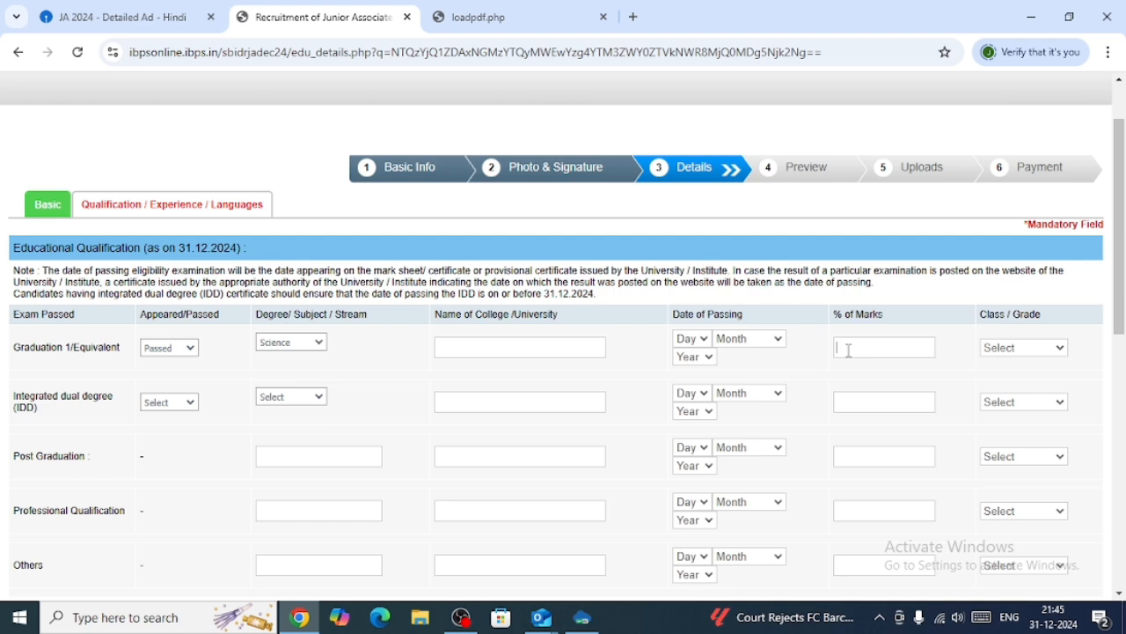
left_click(1012, 349)
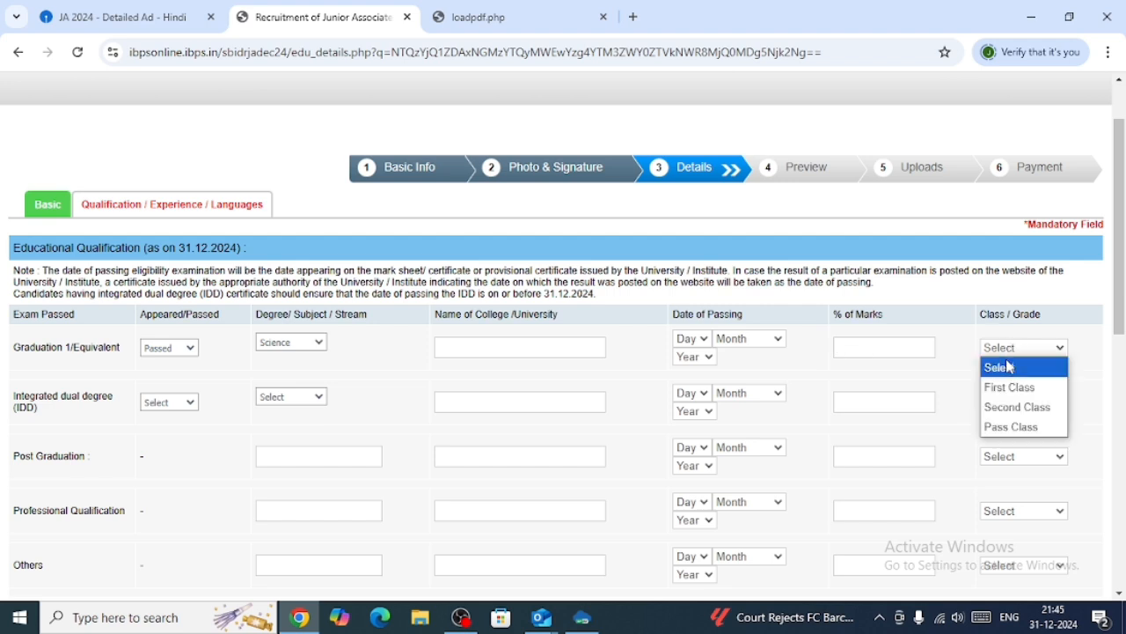
left_click(959, 396)
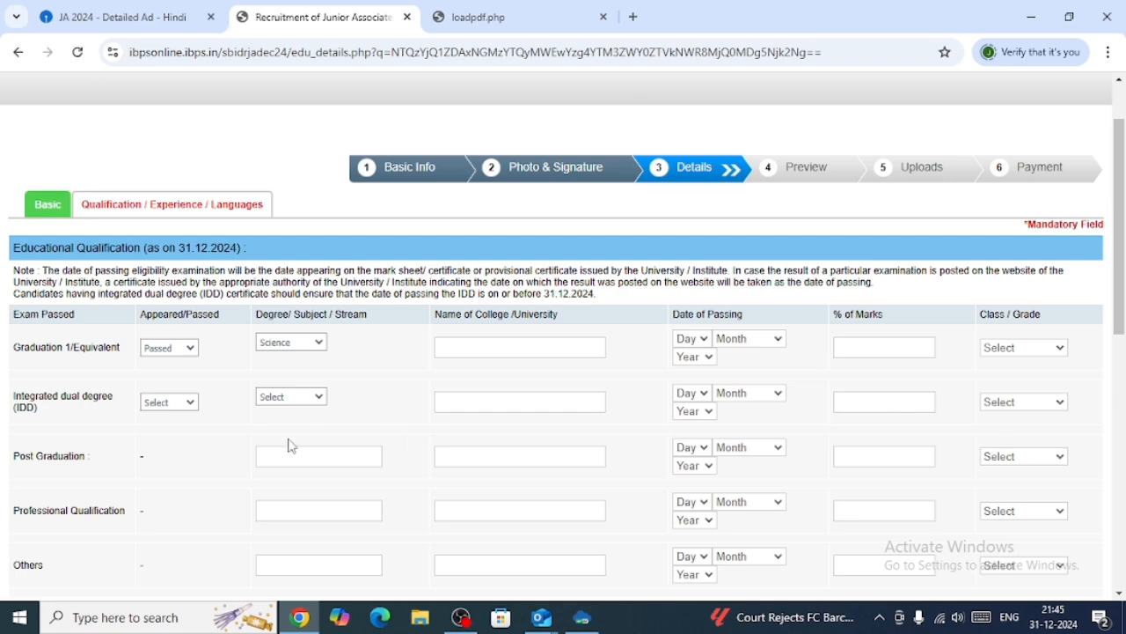
Review the educational qualification, work experience and other details sections of the form.
scroll(190, 449, "down", 1)
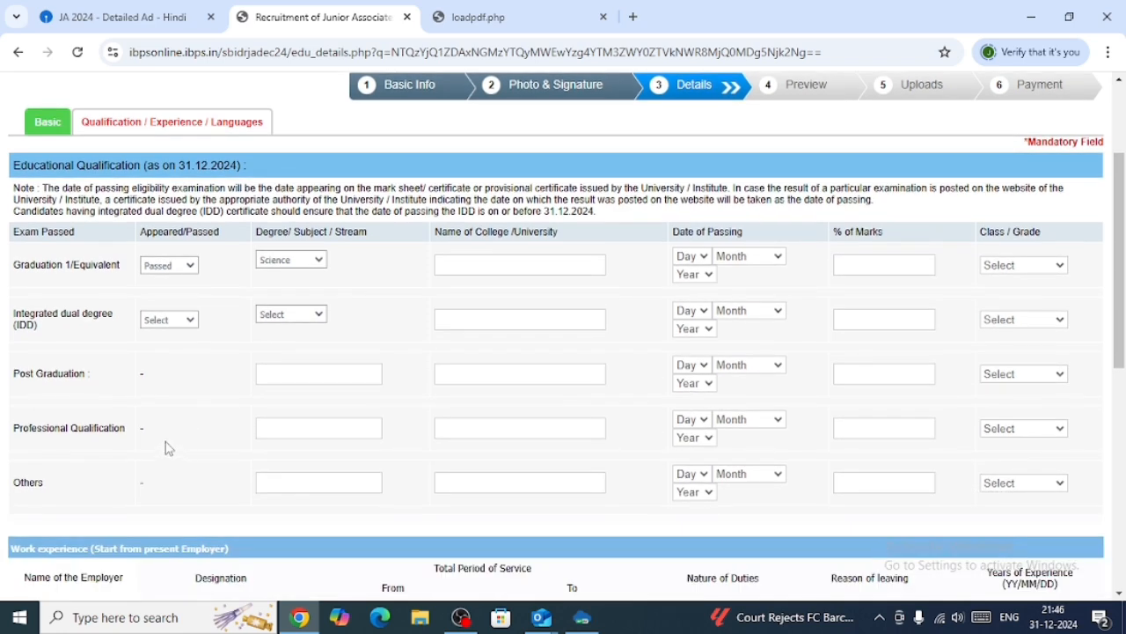
scroll(154, 427, "up", 2)
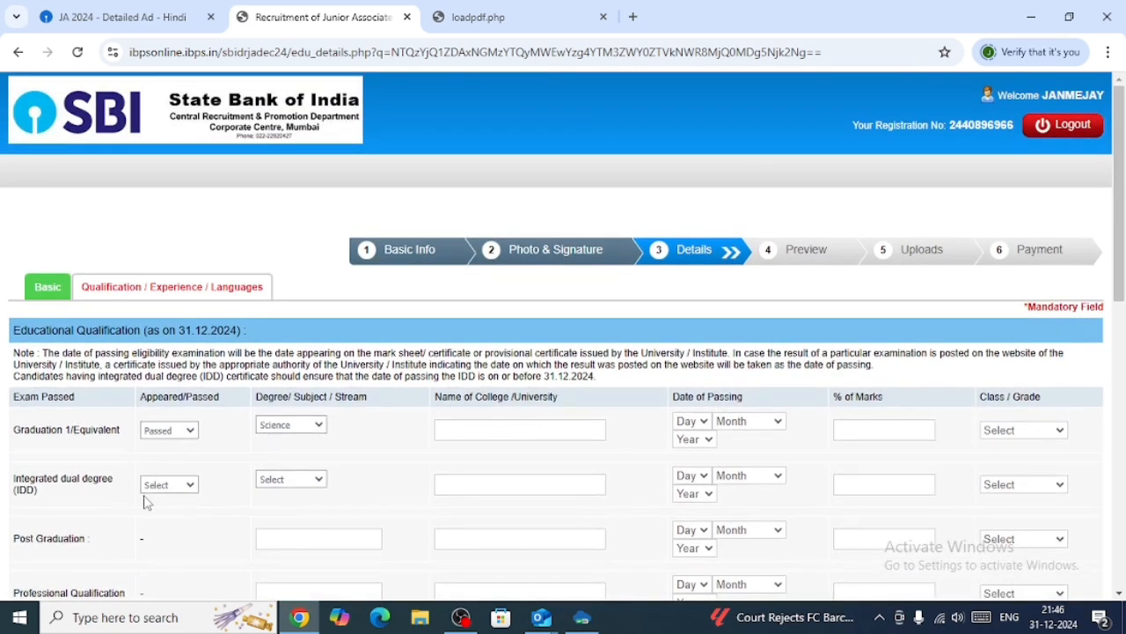
scroll(179, 493, "down", 1)
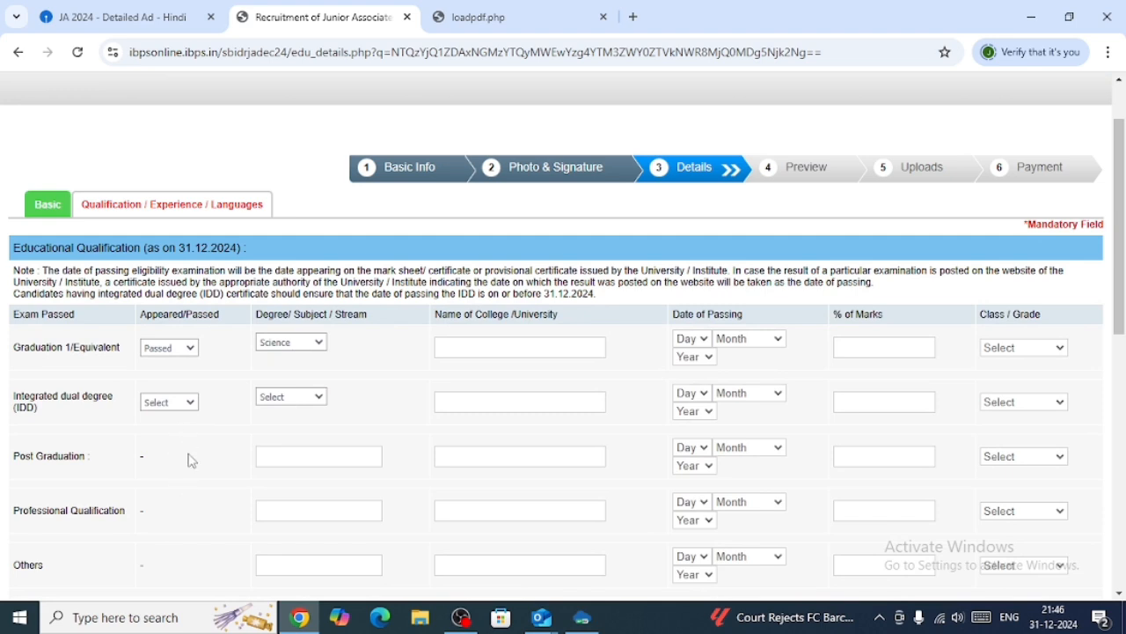
scroll(212, 471, "down", 1)
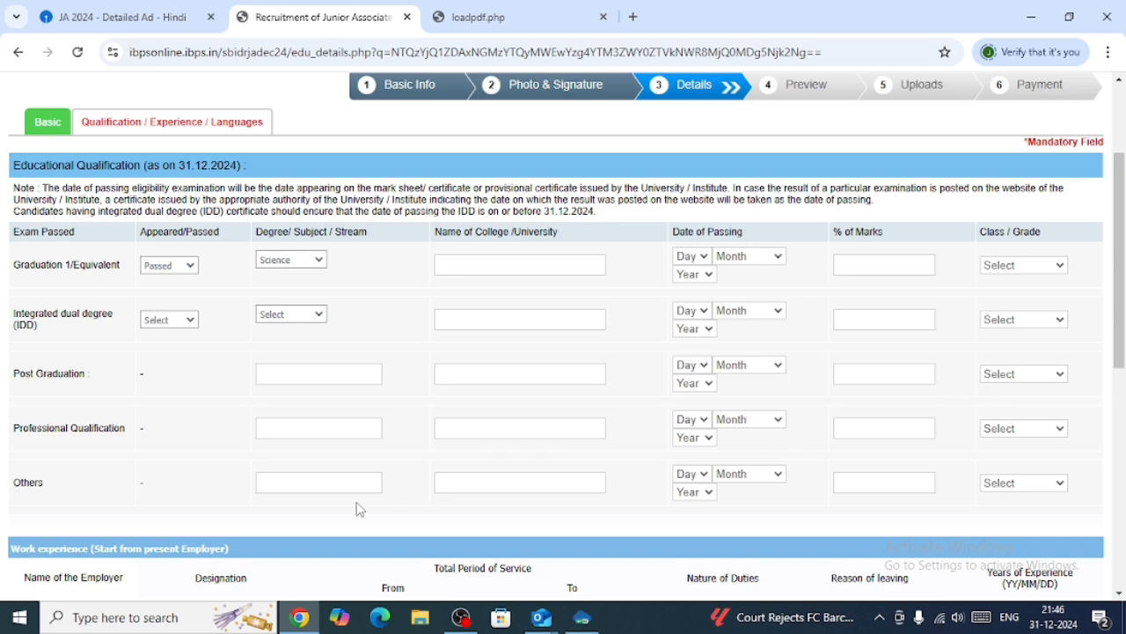
scroll(427, 495, "down", 1)
scroll(437, 488, "down", 3)
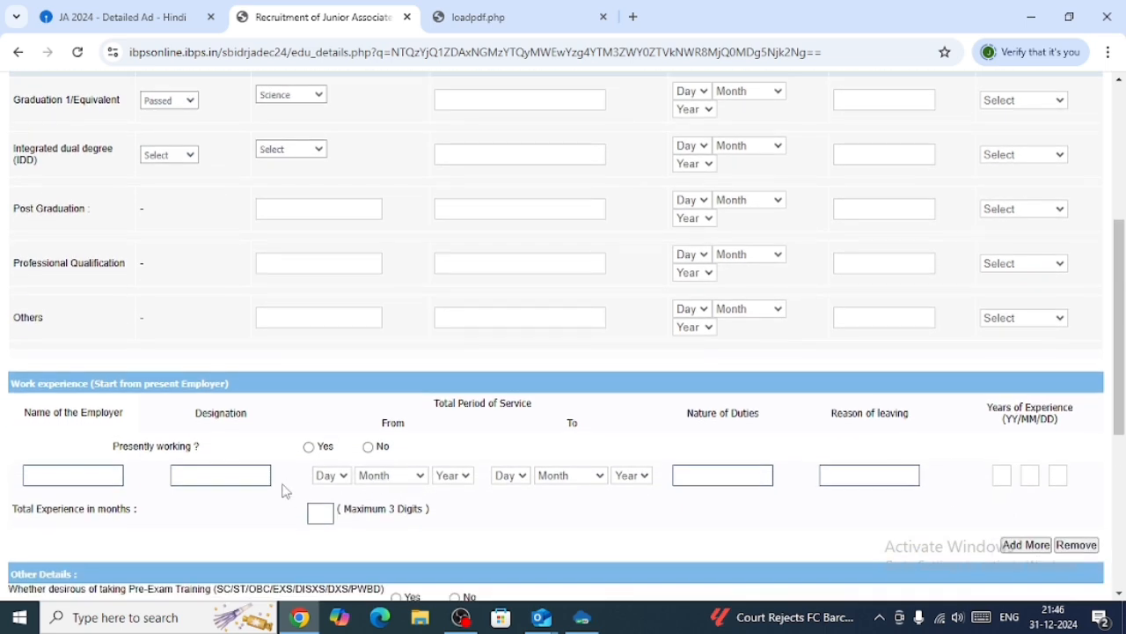
scroll(282, 486, "down", 2)
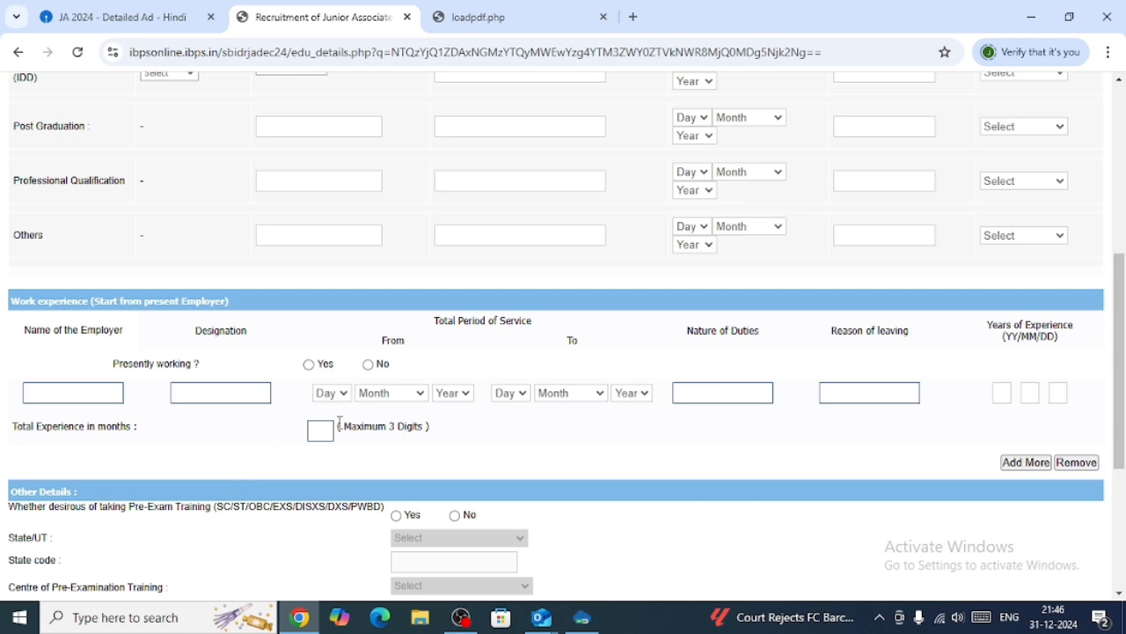
scroll(528, 432, "down", 2)
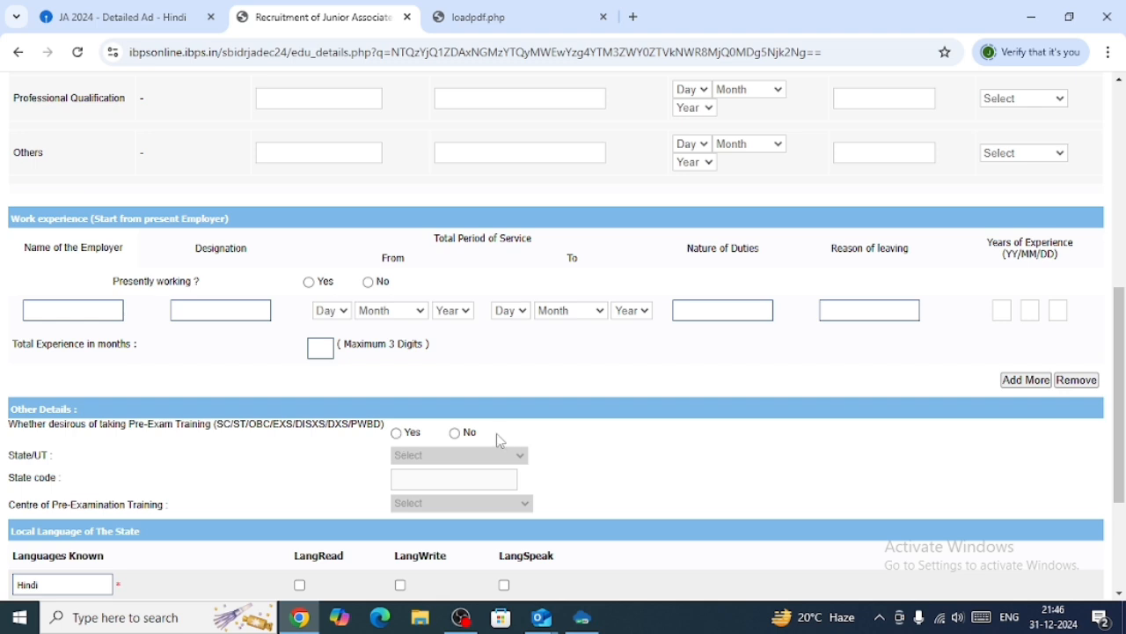
scroll(606, 484, "down", 1)
scroll(591, 495, "down", 1)
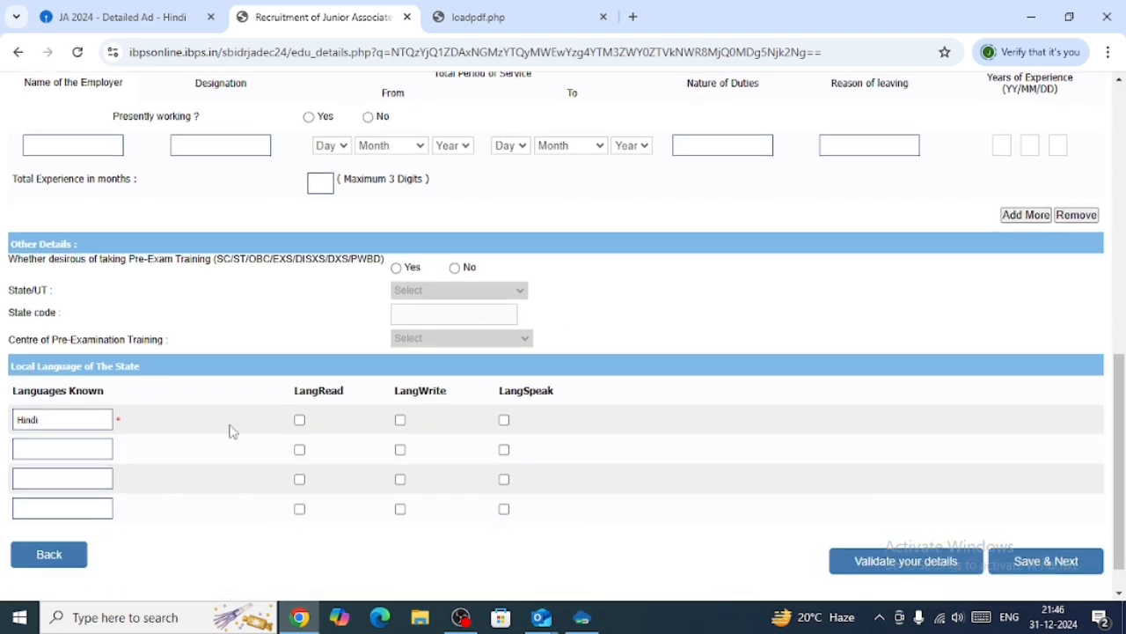
Mark language proficiency by ticking read, write and speak for Hindi and the boxes for the second language row.
left_click(300, 422)
left_click(402, 422)
left_click(505, 422)
left_click(301, 454)
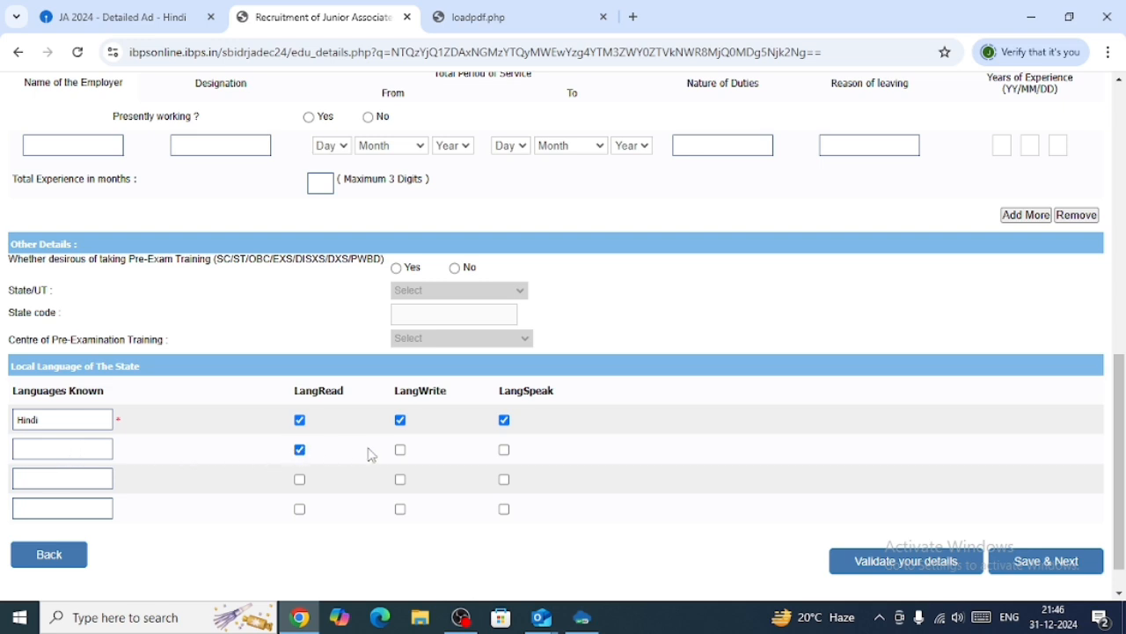
left_click(504, 450)
left_click(400, 450)
left_click(89, 443)
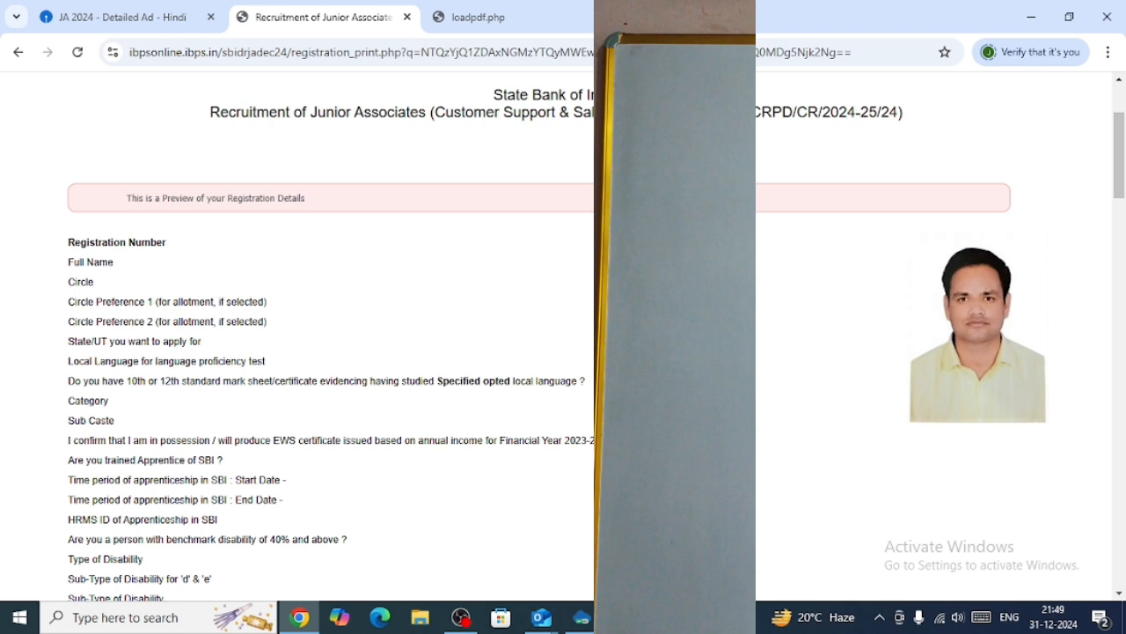
In the registration preview, tick I Agree and the name-match confirmation, then complete the registration.
scroll(563, 334, "down", 15)
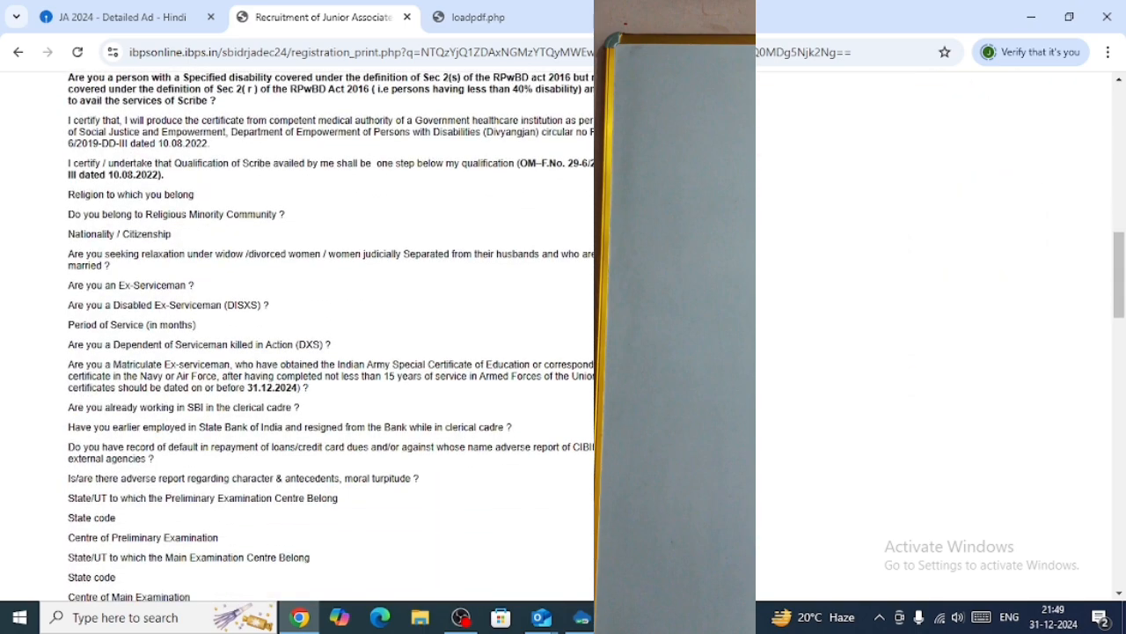
scroll(563, 334, "down", 3)
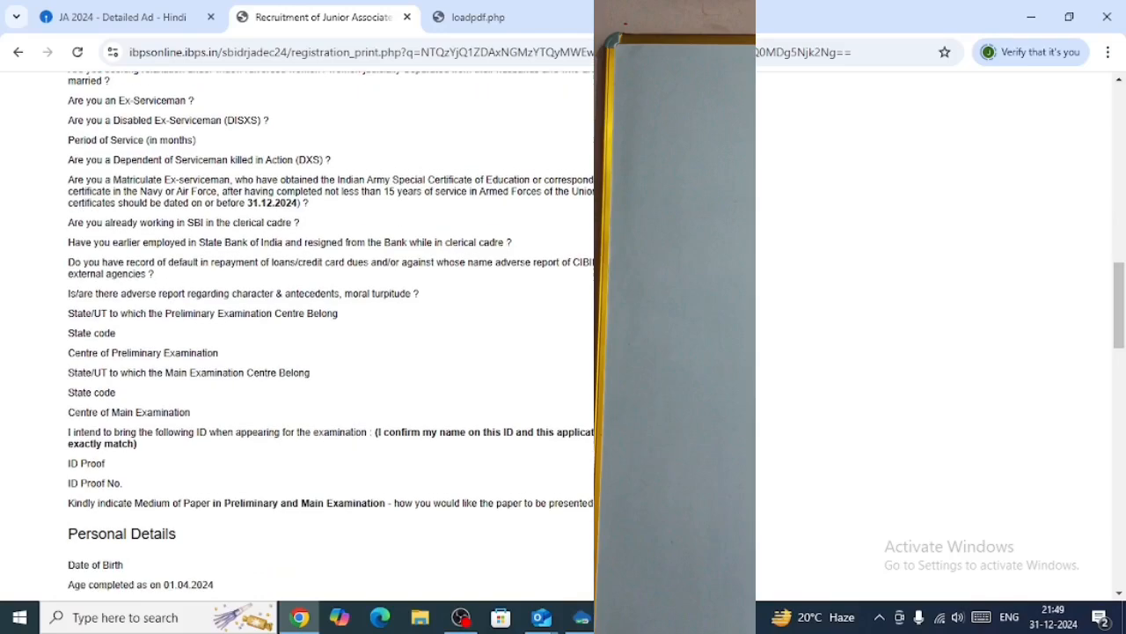
scroll(563, 335, "down", 9)
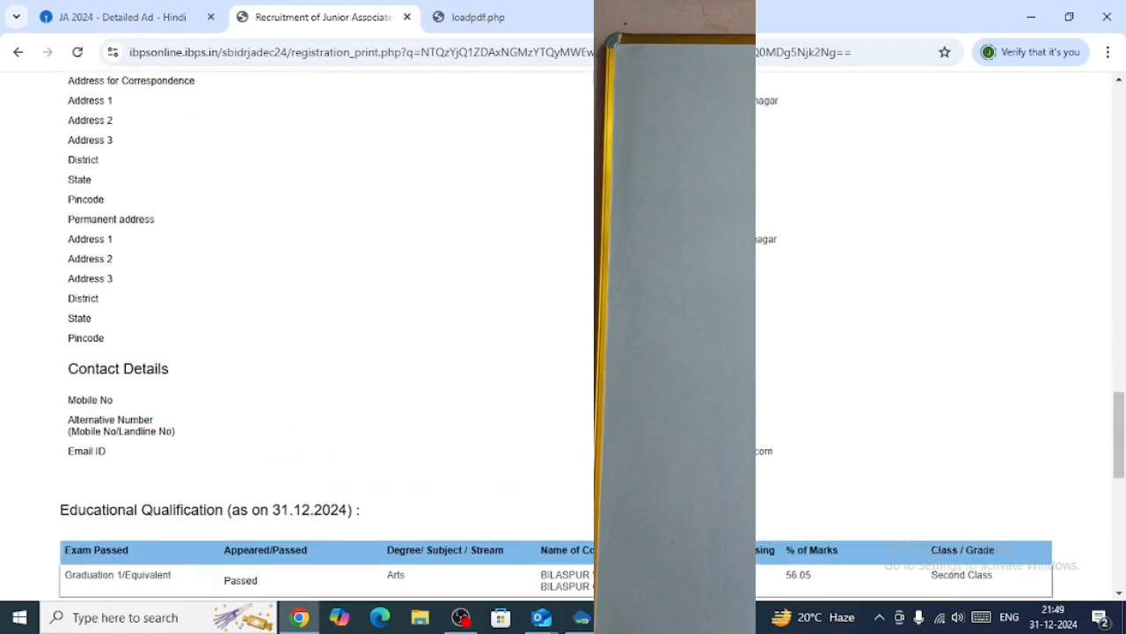
scroll(563, 335, "down", 6)
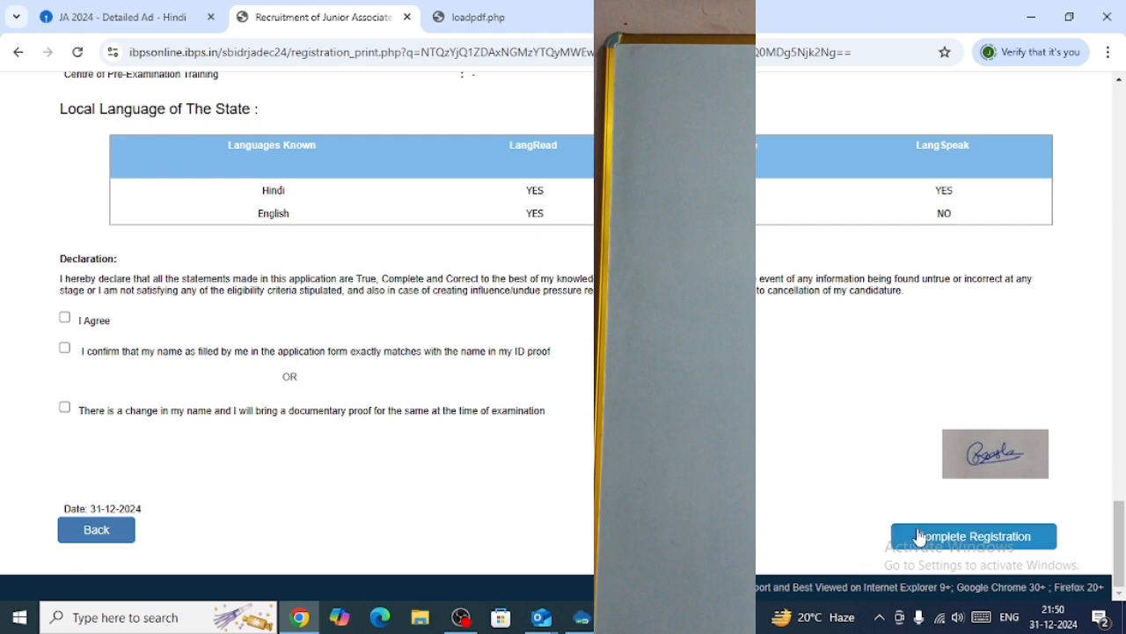
left_click(64, 318)
left_click(65, 348)
left_click(65, 407)
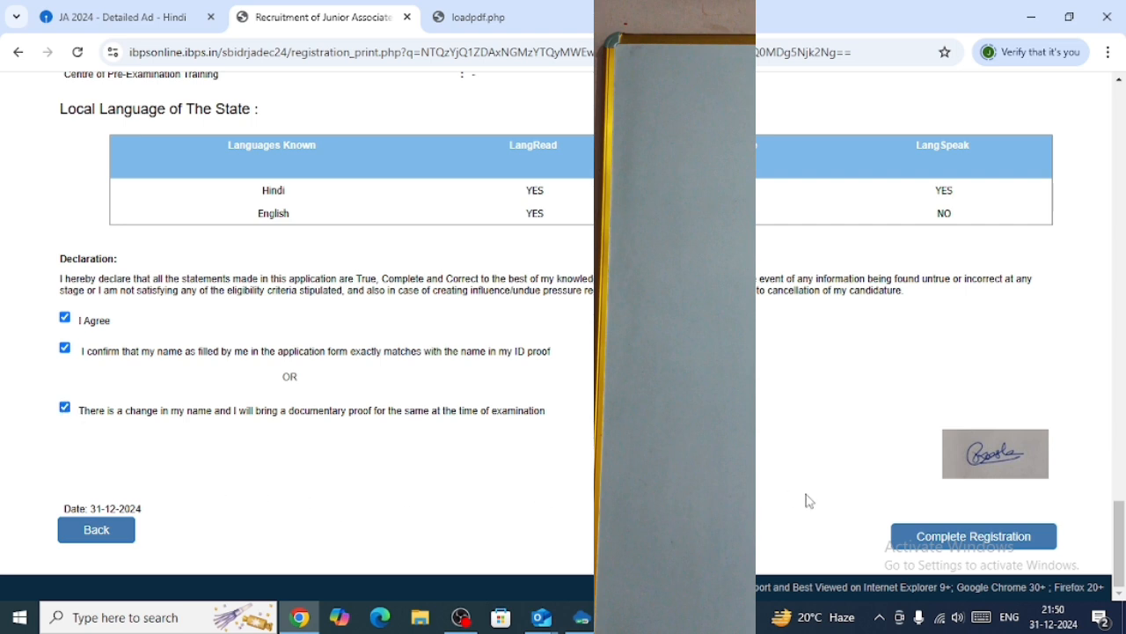
left_click(934, 547)
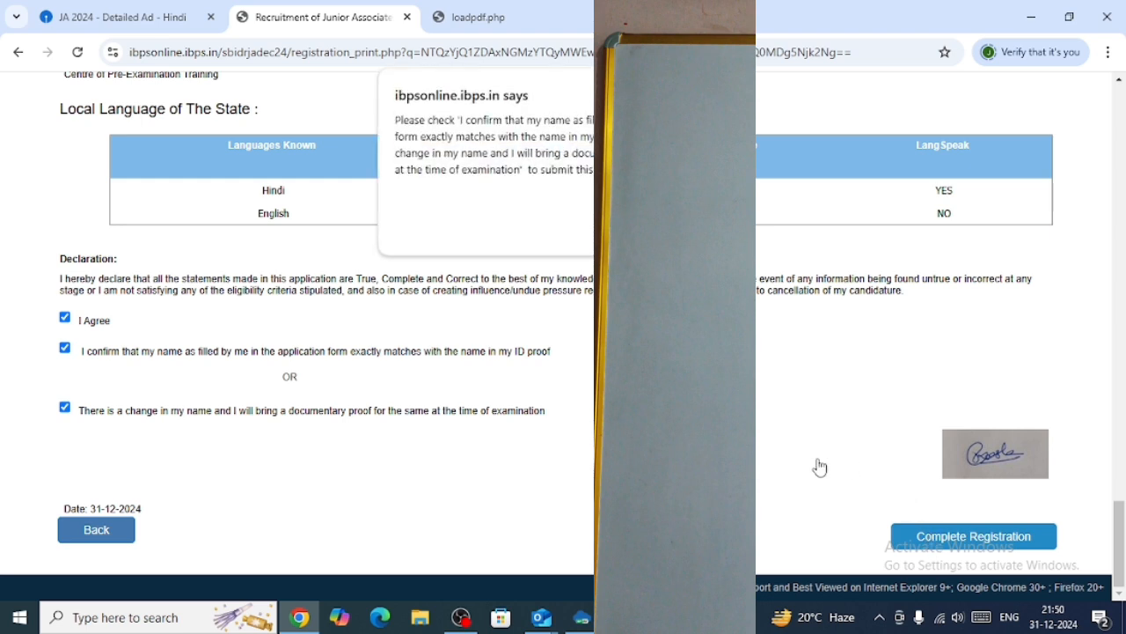
left_click(707, 229)
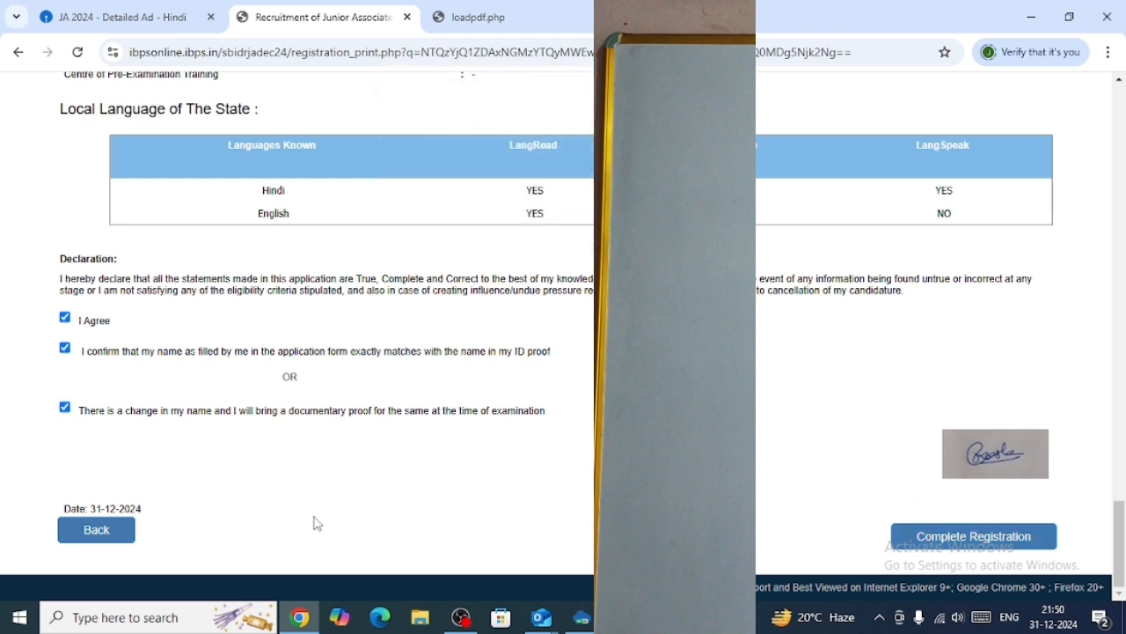
left_click(63, 408)
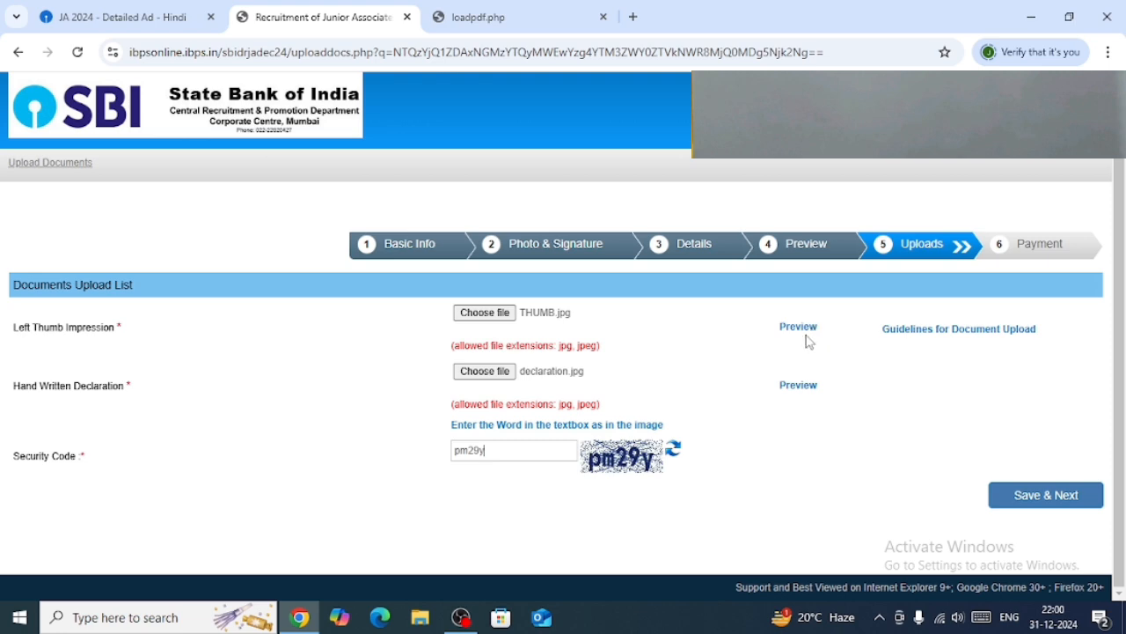
Preview the uploaded handwritten declaration and accept it.
left_click(799, 387)
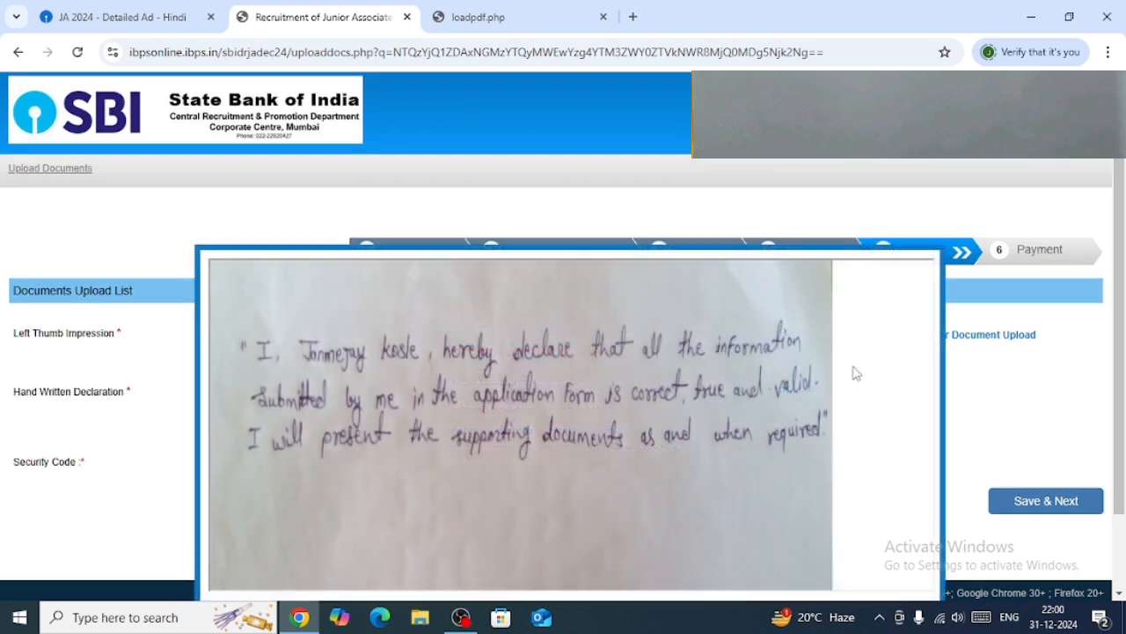
scroll(854, 373, "down", 2)
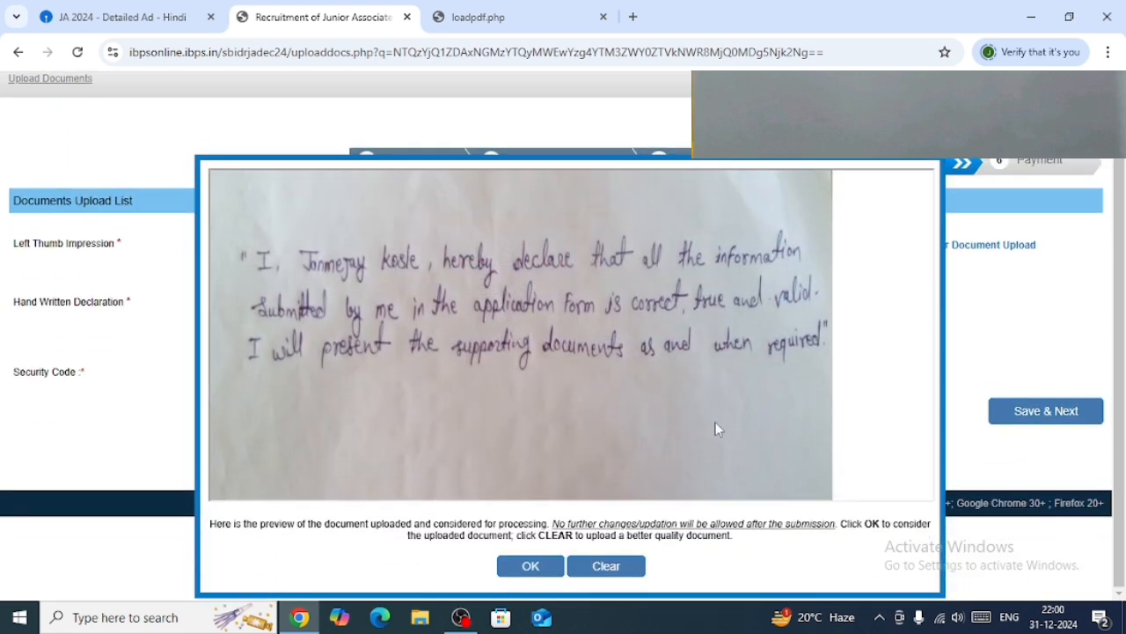
left_click(531, 566)
Save the uploaded documents and confirm the submission.
scroll(791, 407, "up", 2)
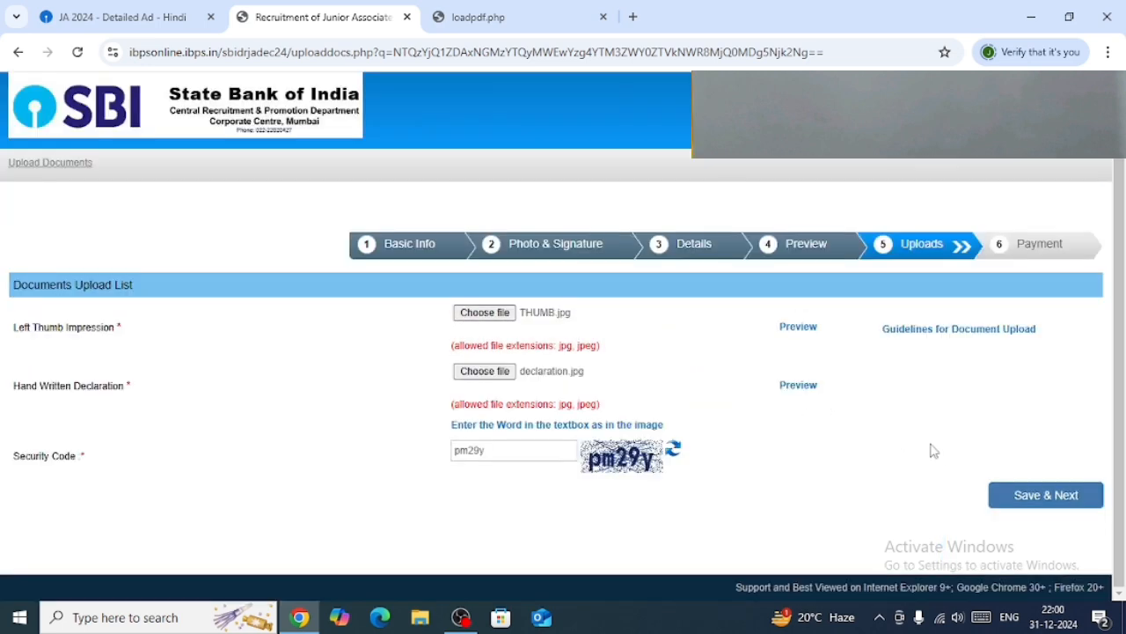
left_click(1018, 495)
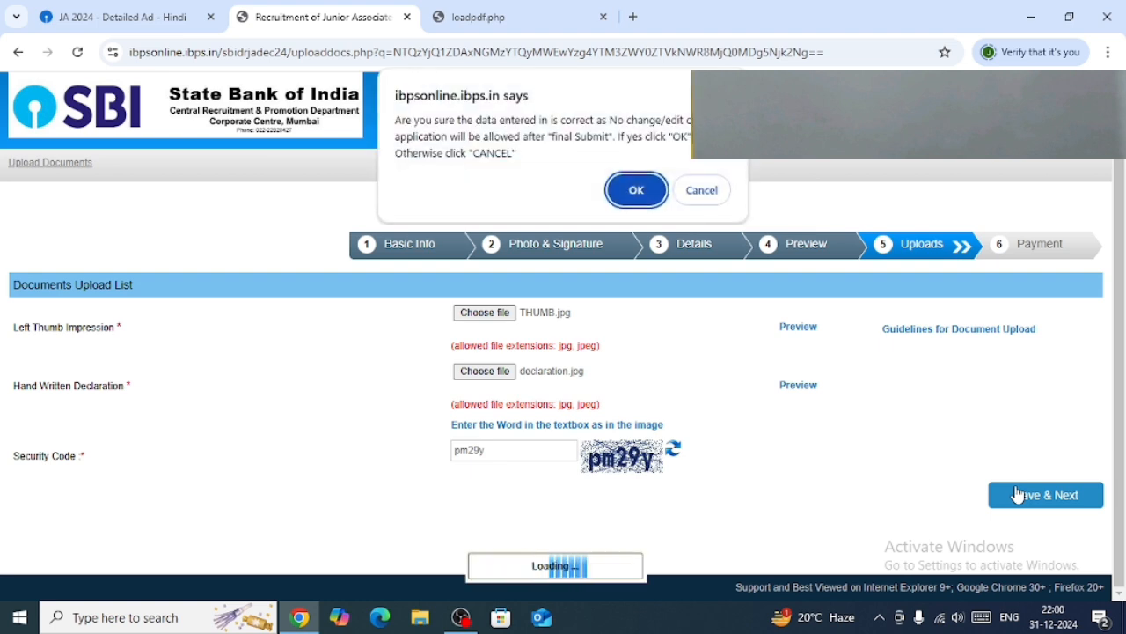
left_click(638, 201)
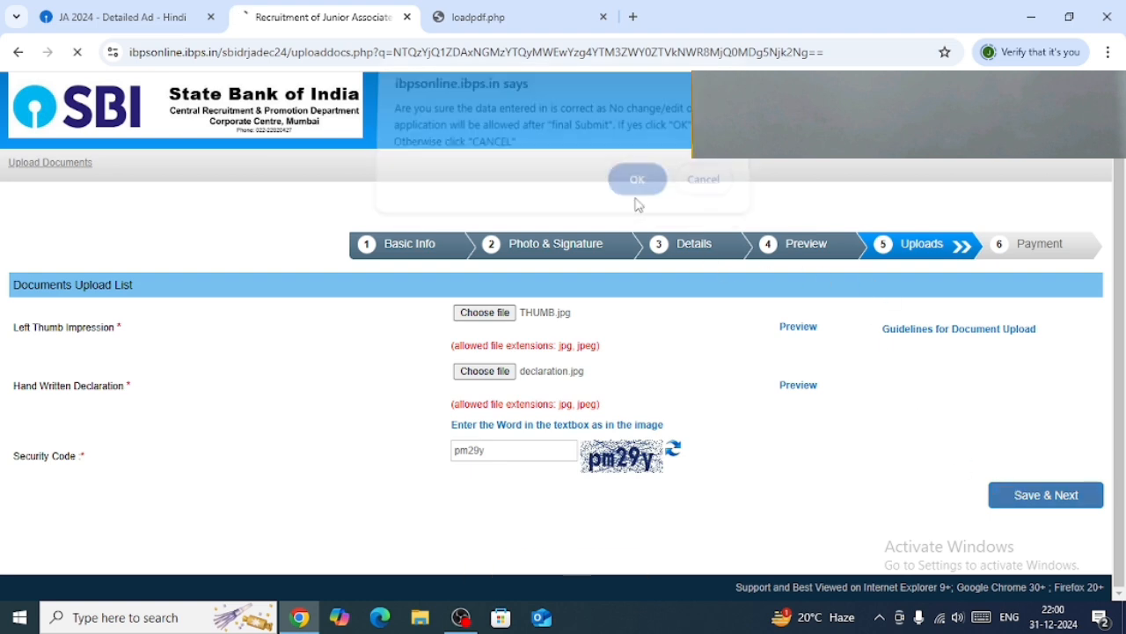